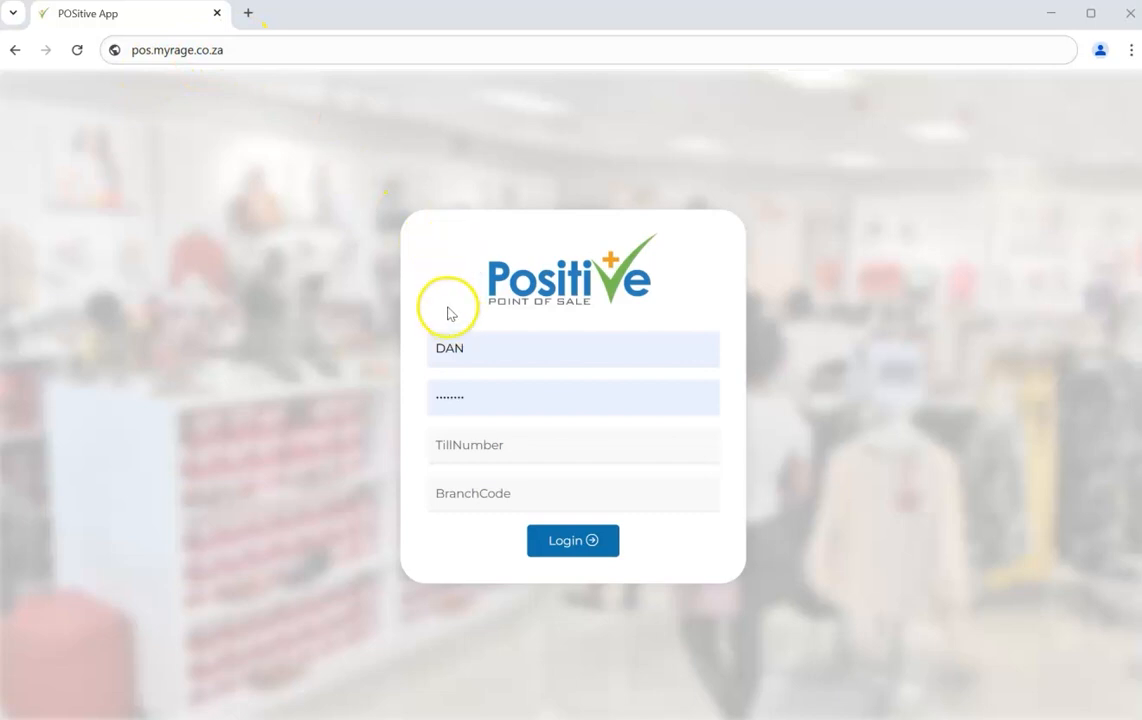
Fill the login form with the saved username and password, till number 1 and branch code EC1
left_click(584, 354)
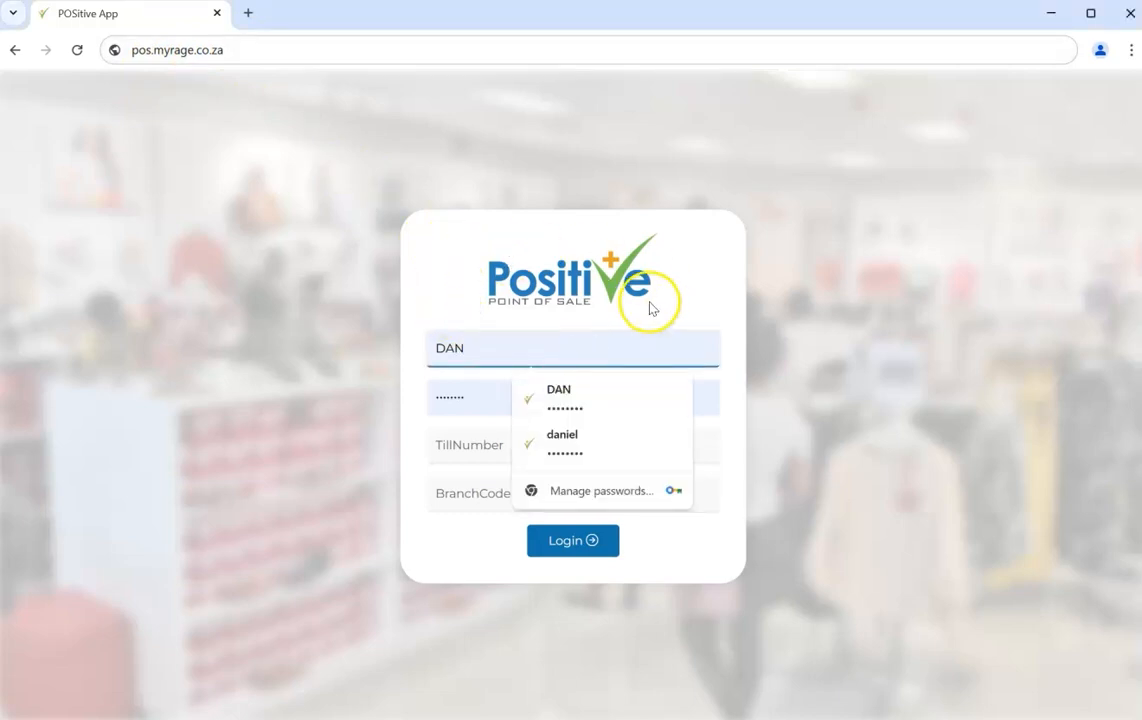
left_click(522, 355)
left_click(520, 386)
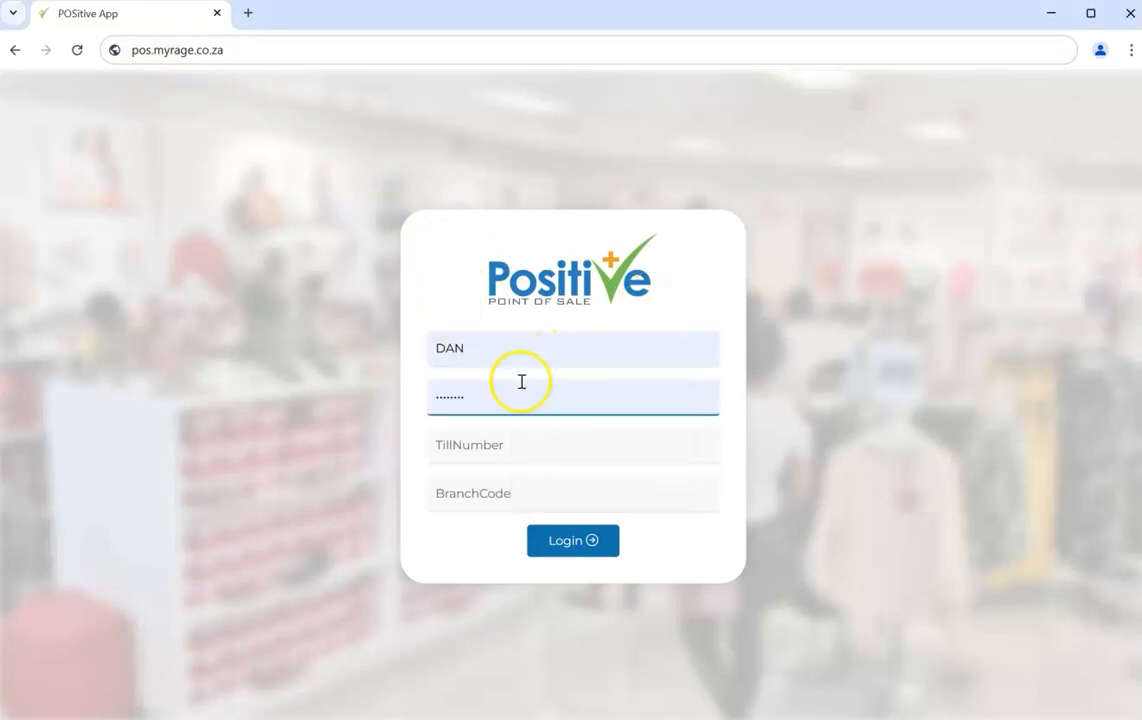
left_click(523, 444)
type("1")
left_click(510, 484)
type("EC1")
Log in to the till, then open and dismiss the customer account options
left_click(569, 546)
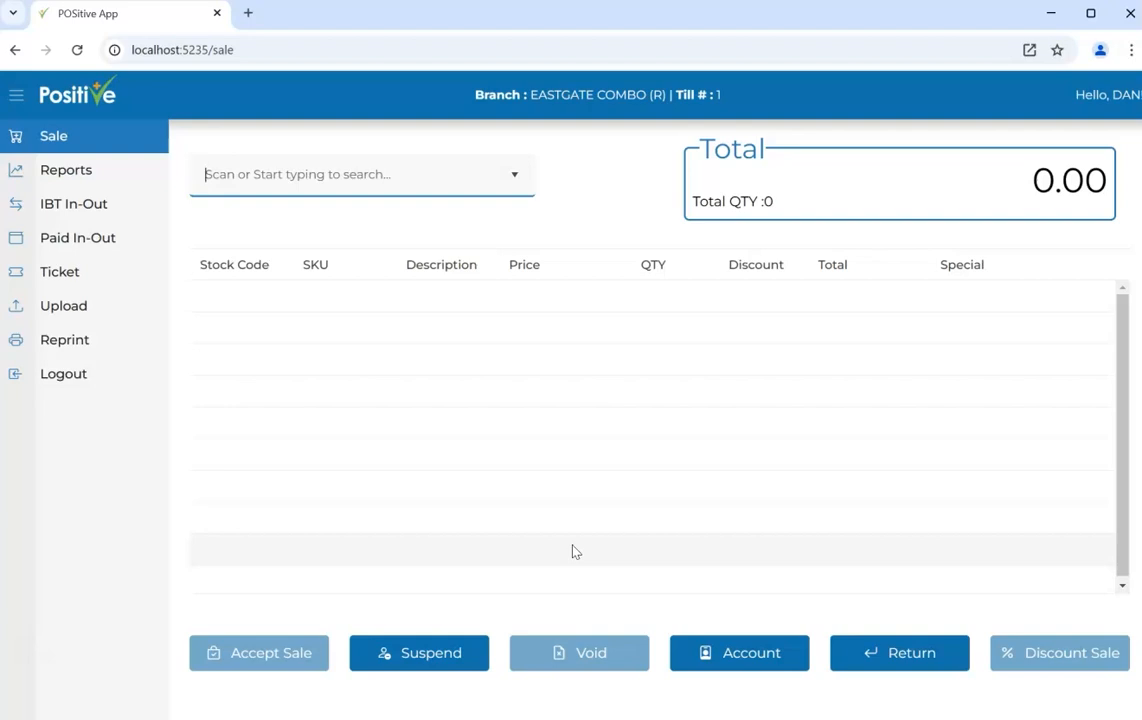
left_click(731, 667)
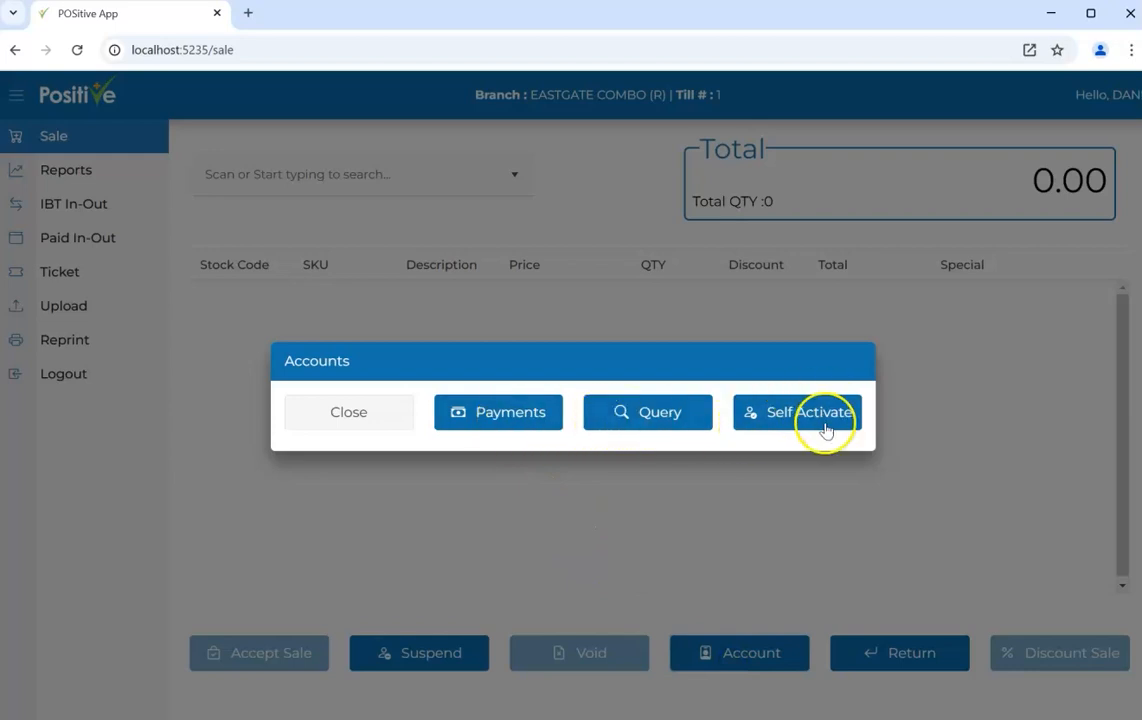
left_click(350, 412)
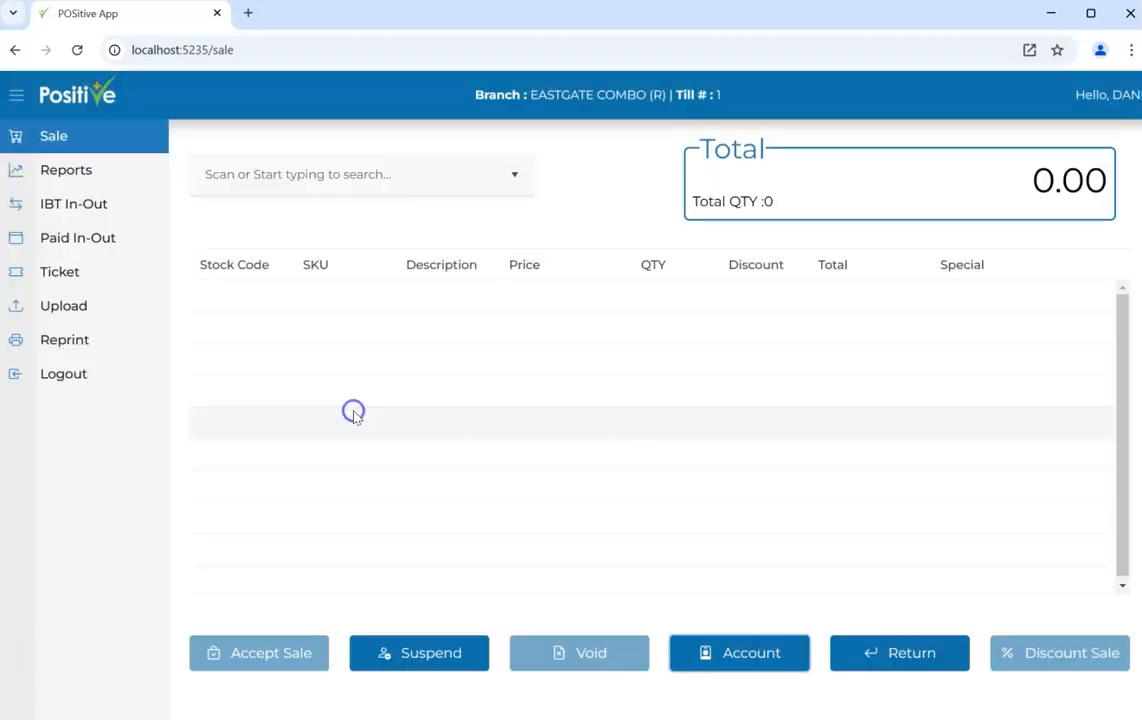
Open a customer return, cancel it and return to the empty sale
left_click(868, 660)
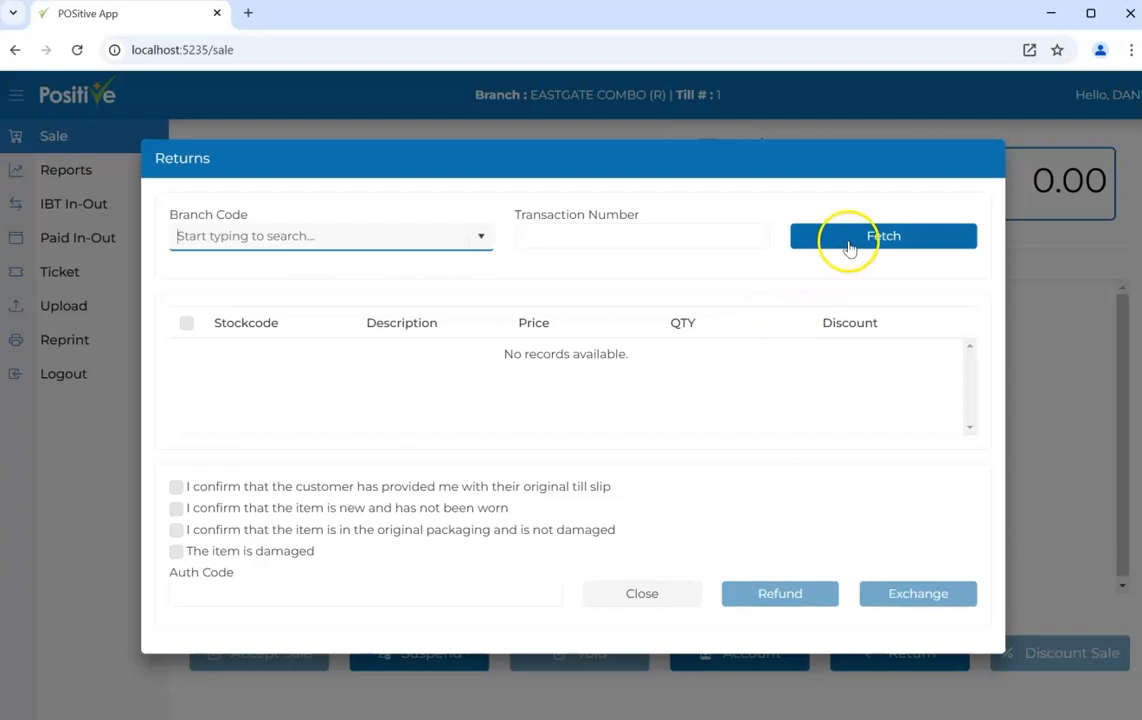
left_click(673, 596)
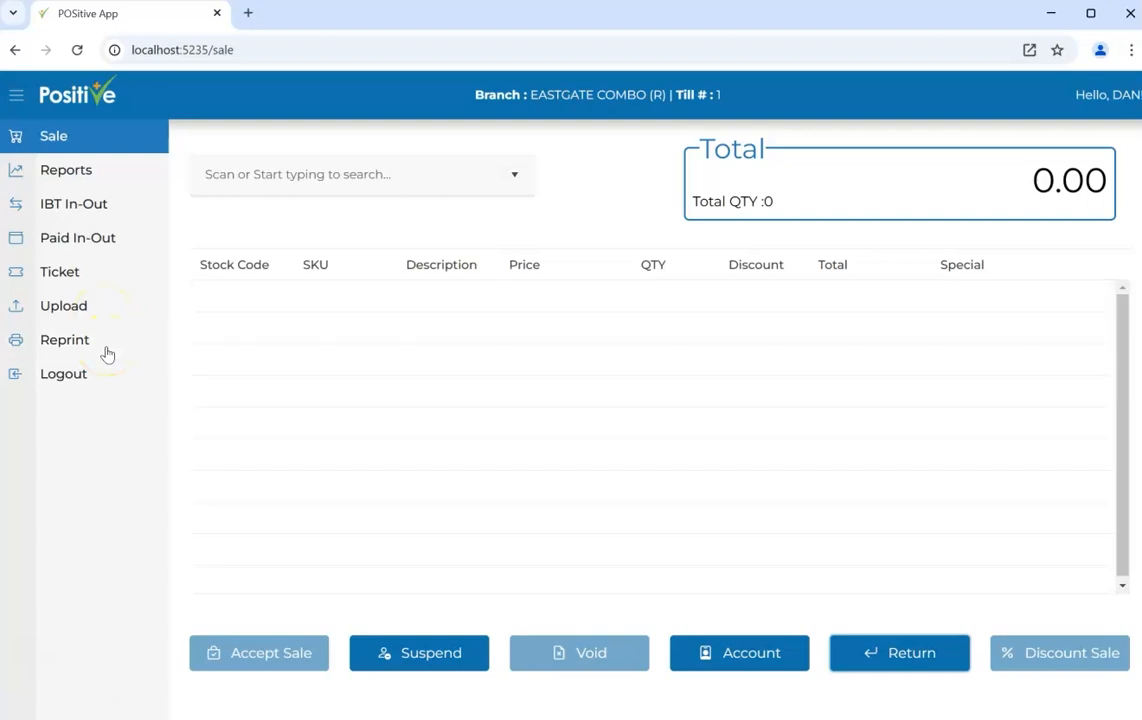
left_click(350, 175)
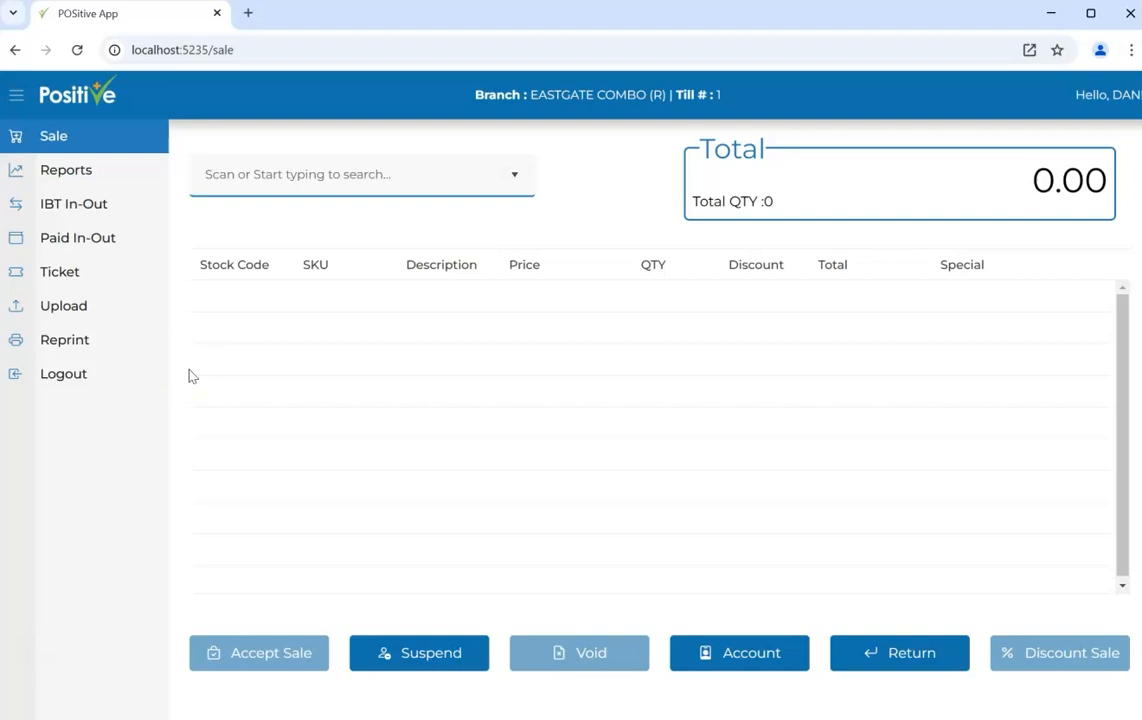
Search stock codes for 'w3c' and add the size 050 contrast sleeve top W3CBMEC08PYGY050
left_click(382, 181)
type("w3c")
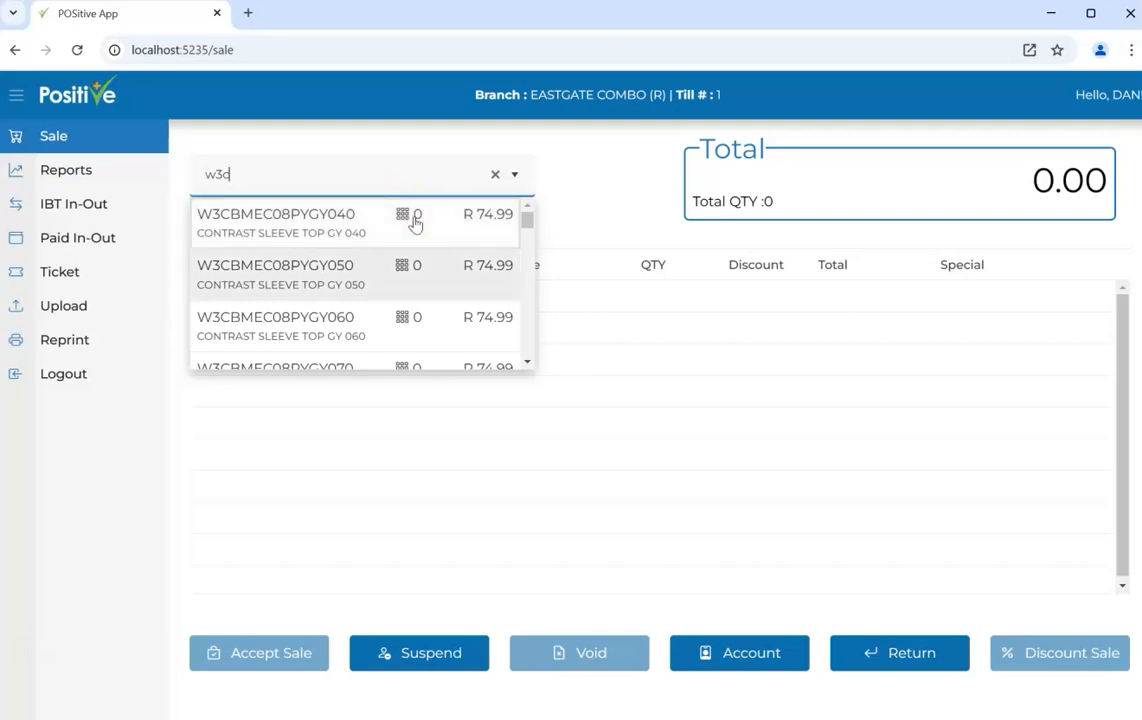
scroll(441, 242, "down", 1)
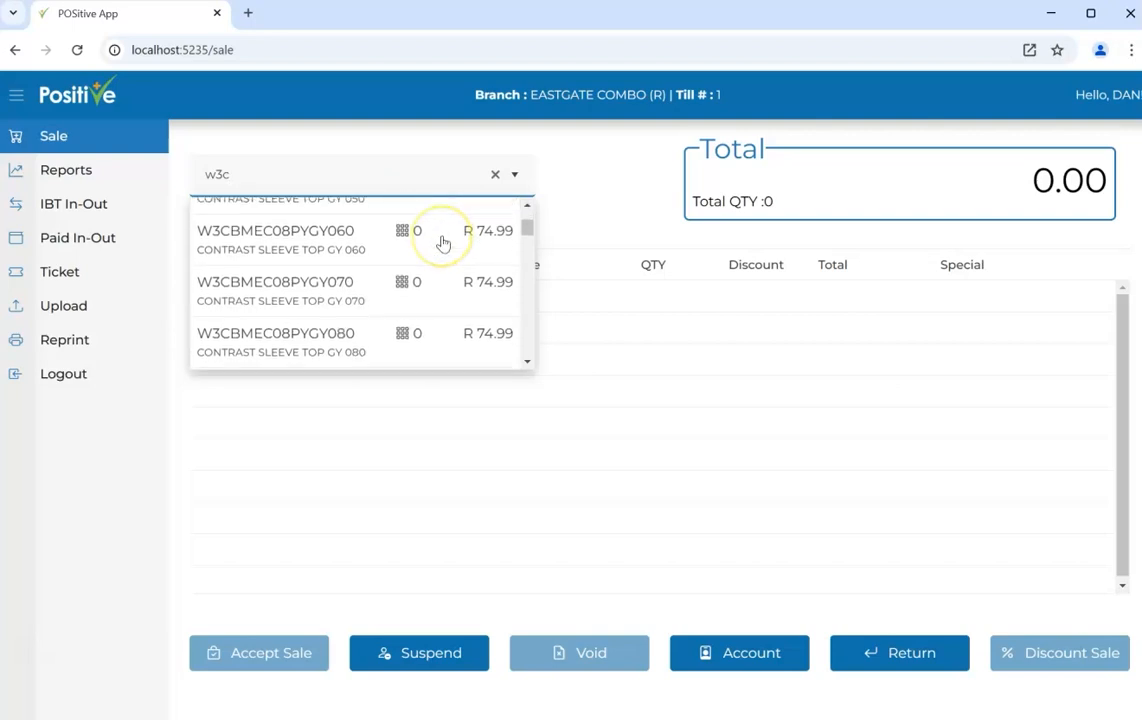
scroll(441, 242, "up", 1)
left_click(424, 272)
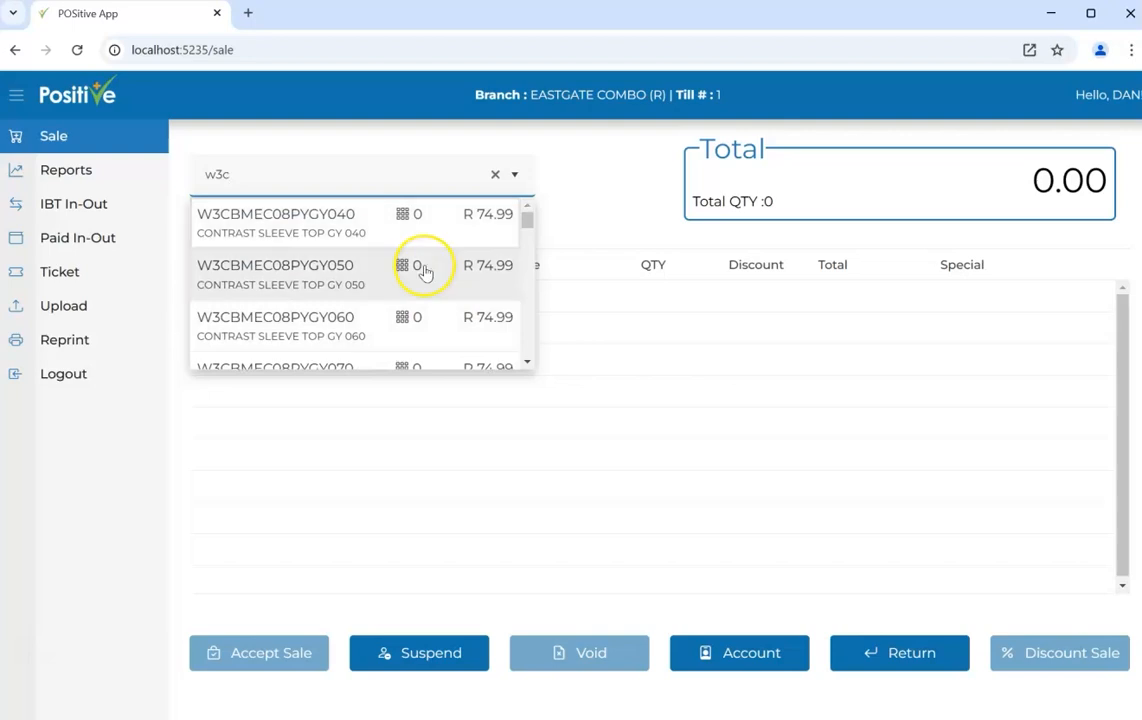
left_click(424, 272)
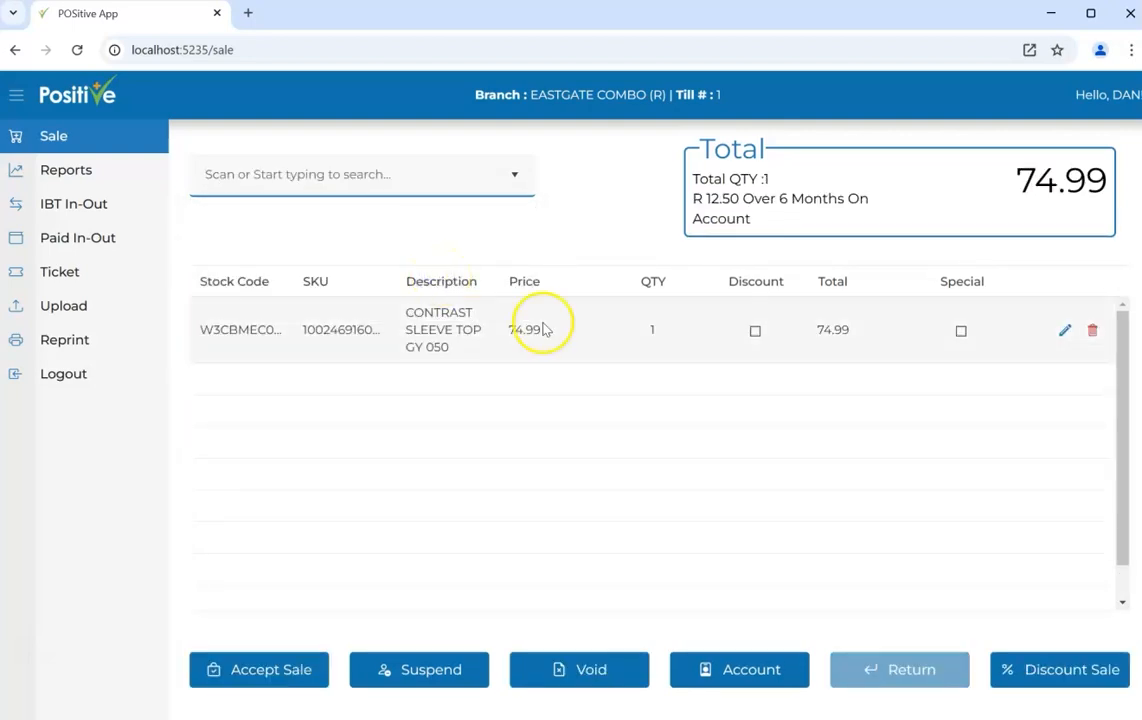
Check the sale line in the Edit dialog and accept it unchanged at quantity 1
left_click(1047, 337)
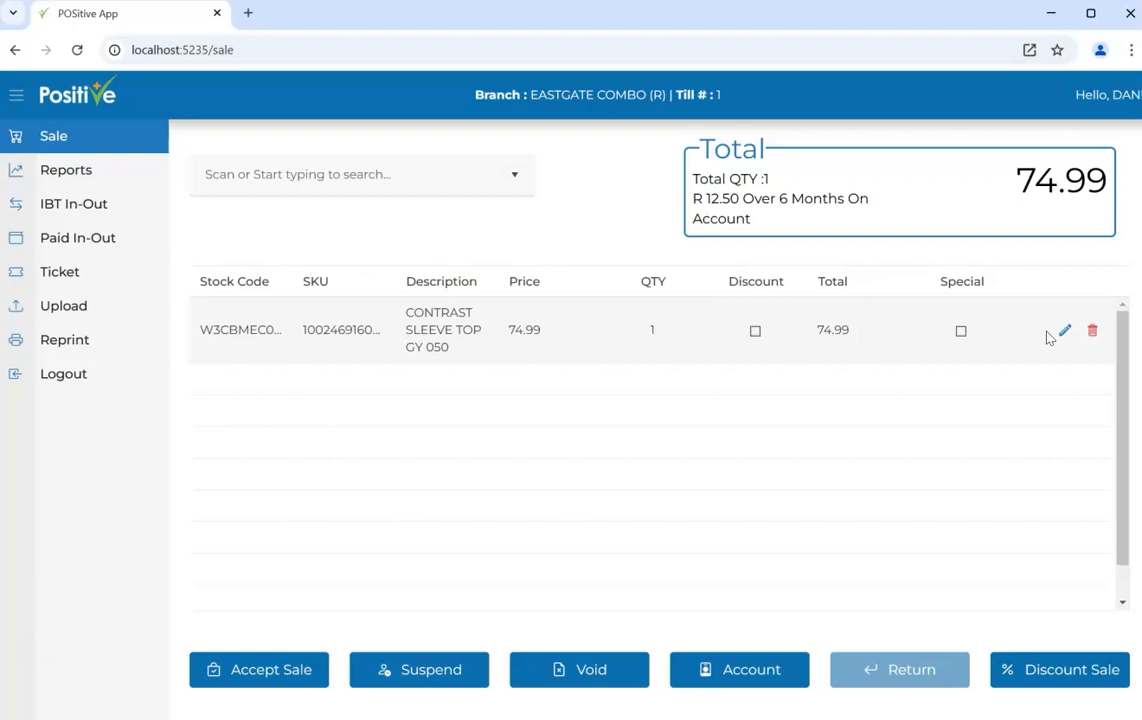
left_click(1062, 332)
left_click(850, 313)
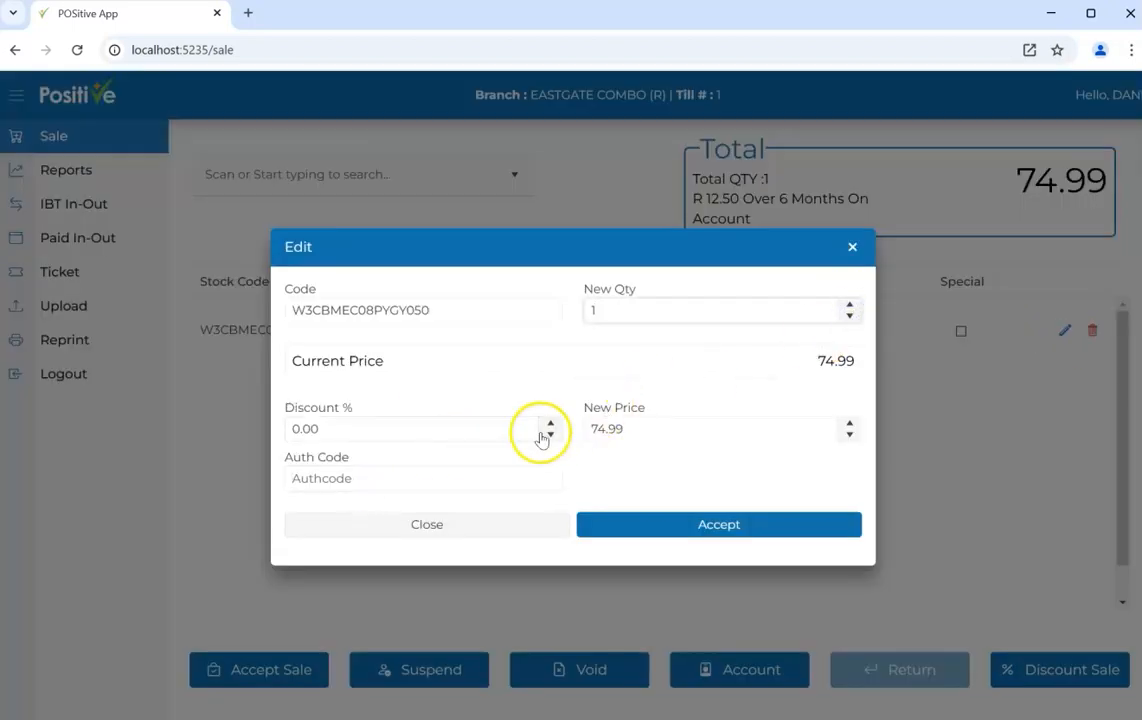
left_click(652, 527)
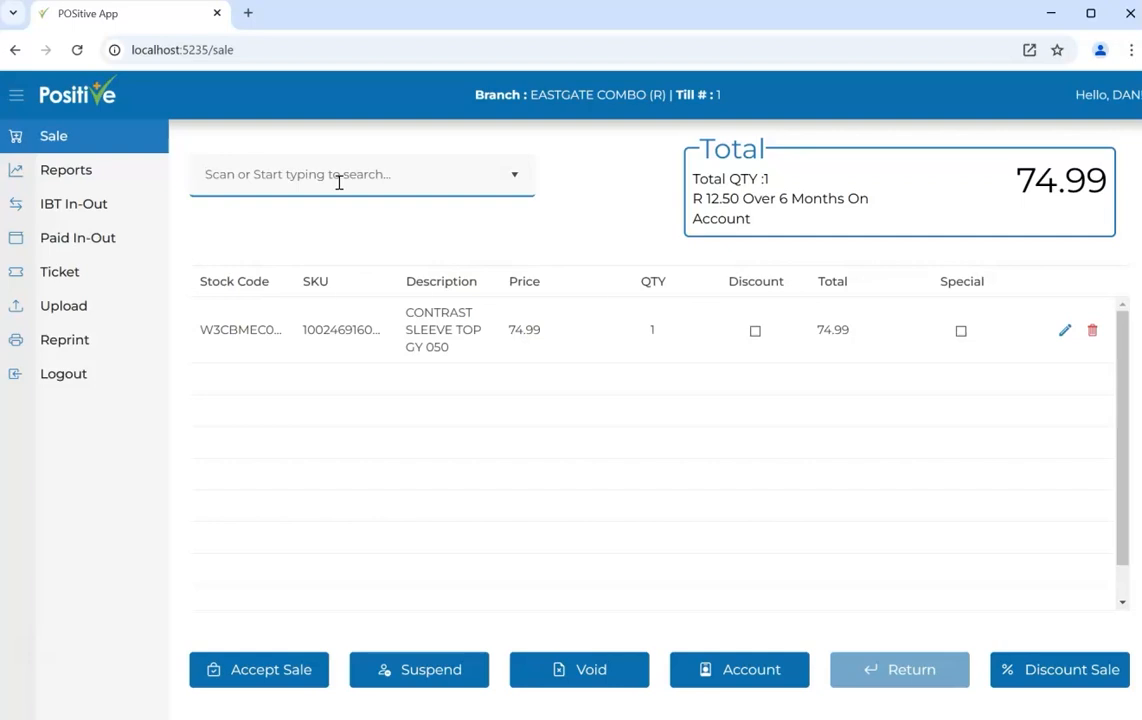
Open the Tender Screen and tender R100 cash against the 74.99 total
left_click(286, 668)
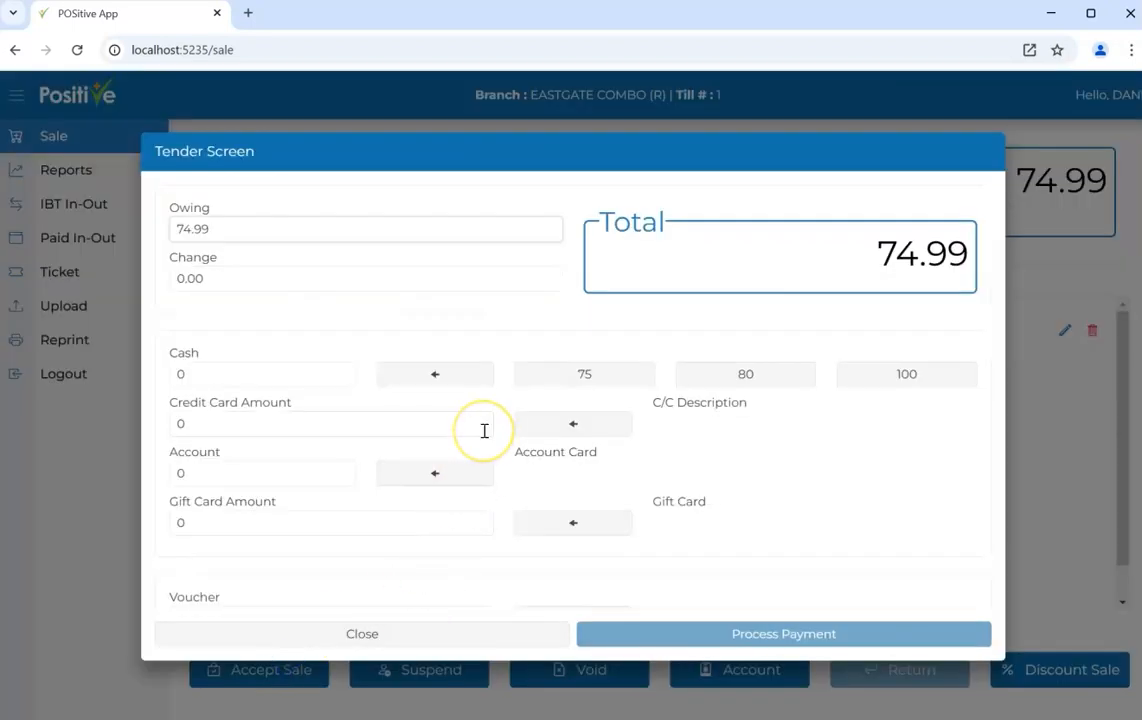
scroll(485, 428, "down", 1)
scroll(490, 426, "up", 1)
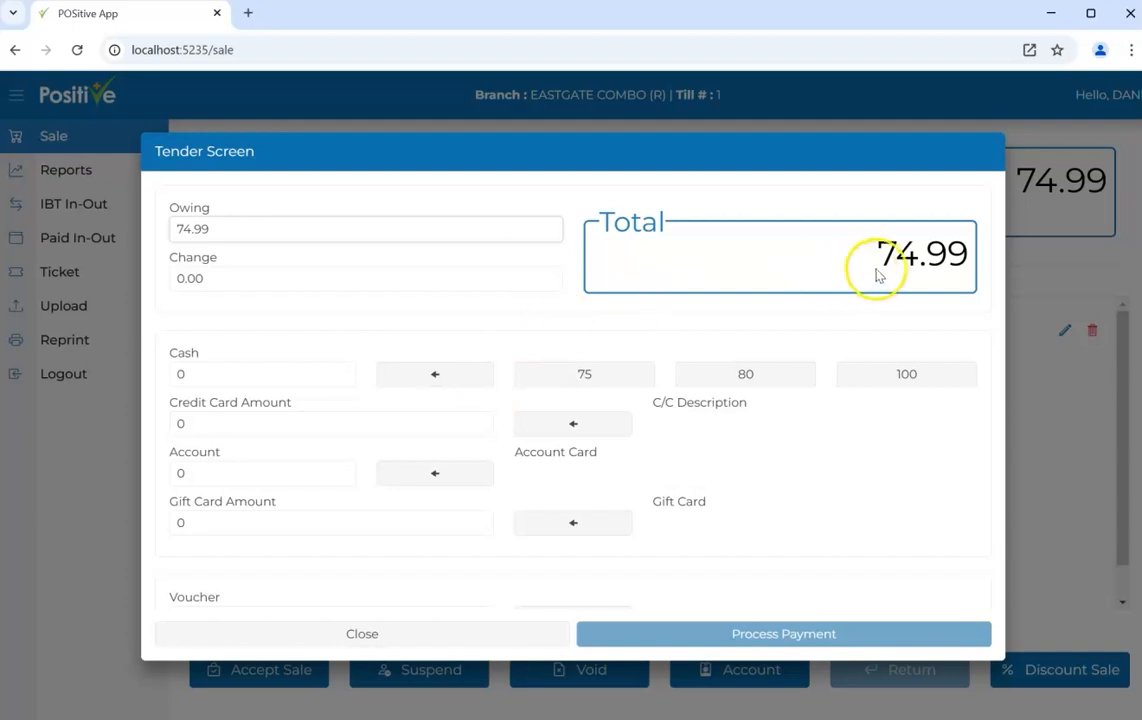
left_click_drag(849, 262, 966, 258)
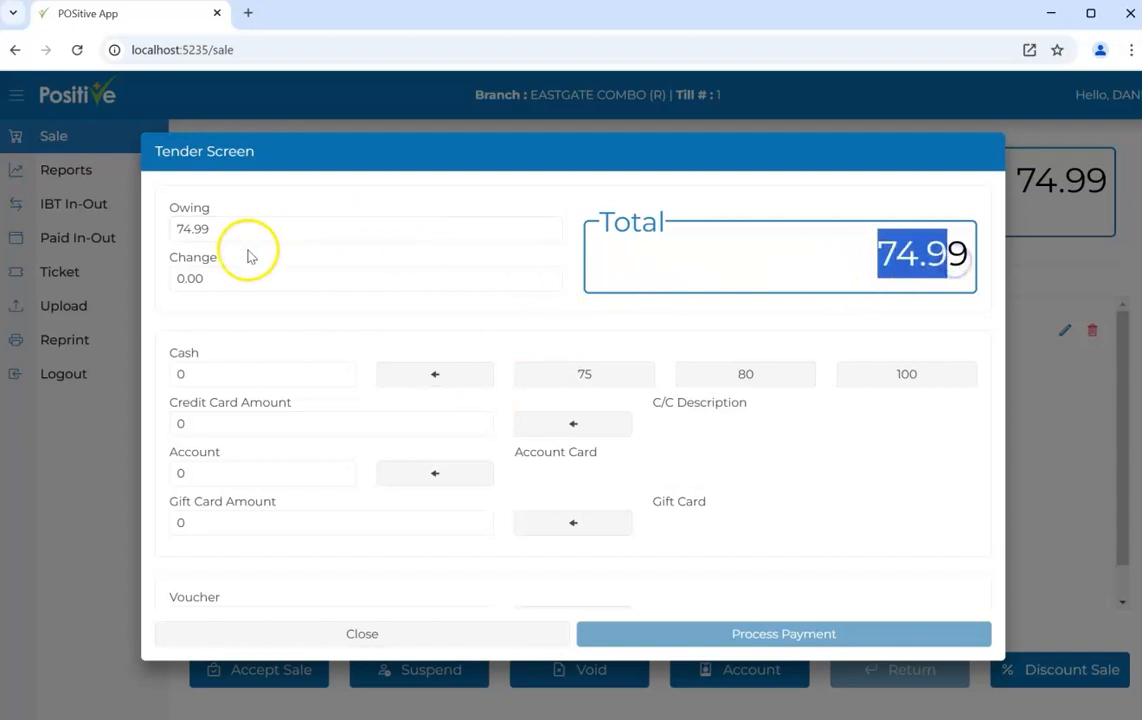
left_click(219, 229)
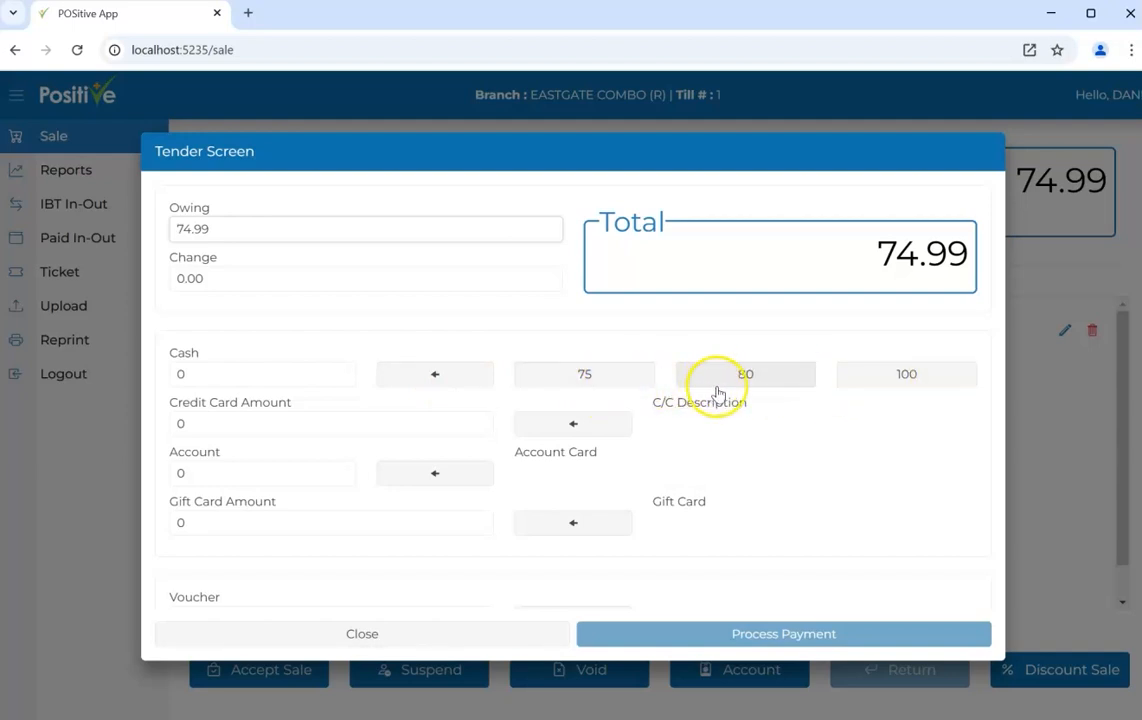
left_click(884, 384)
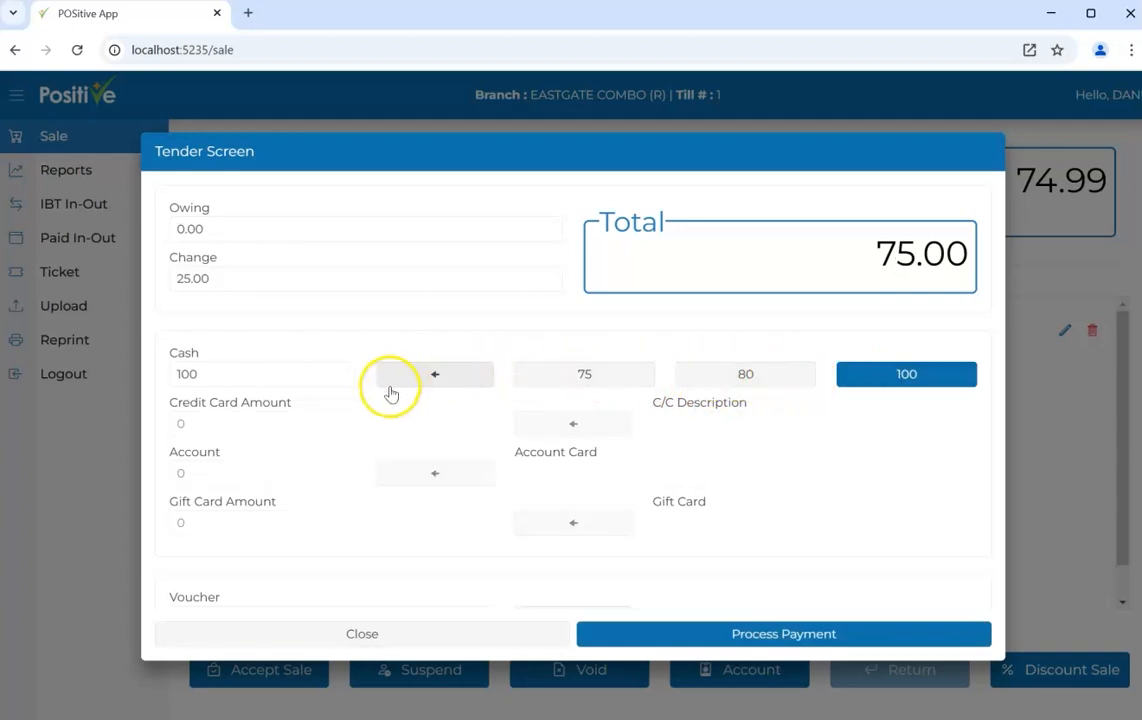
Leave the manual sale number blank and process the R100 cash payment
scroll(390, 388, "down", 1)
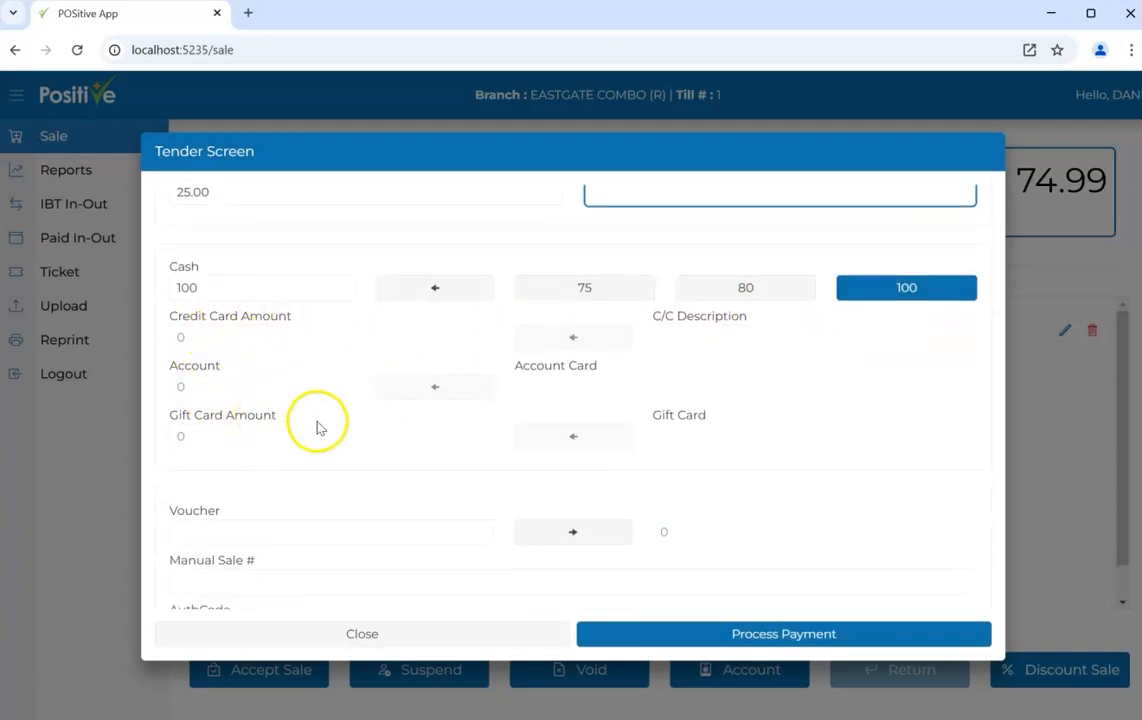
scroll(321, 425, "down", 1)
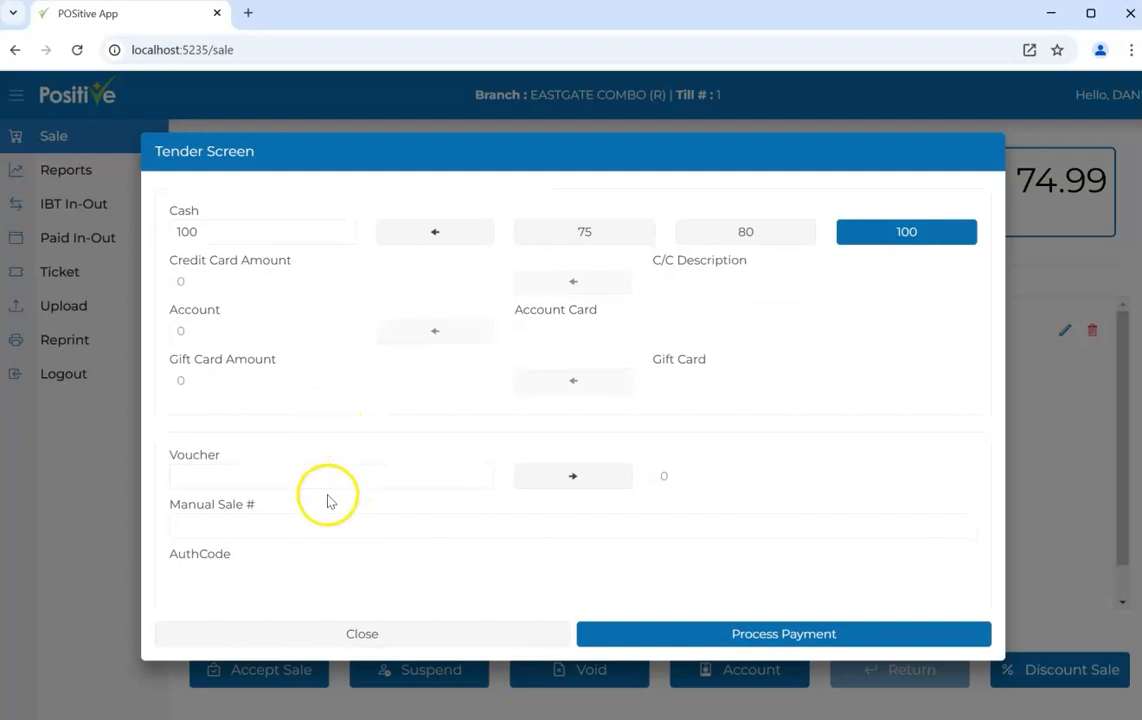
left_click(294, 528)
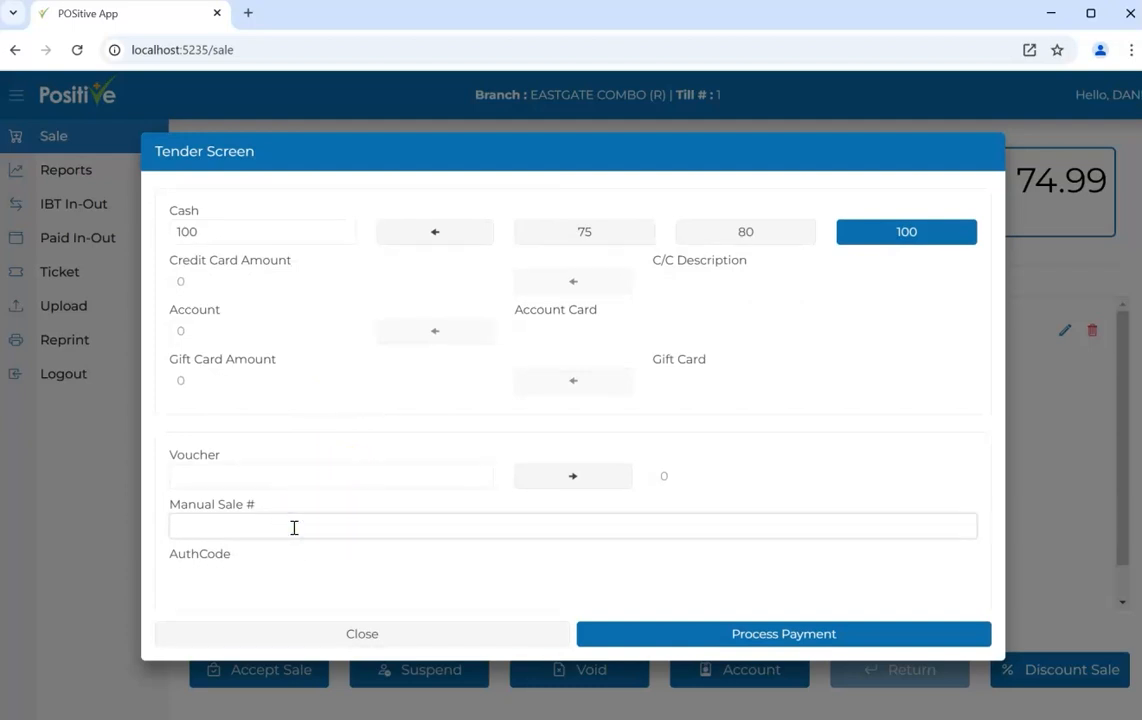
left_click(236, 572)
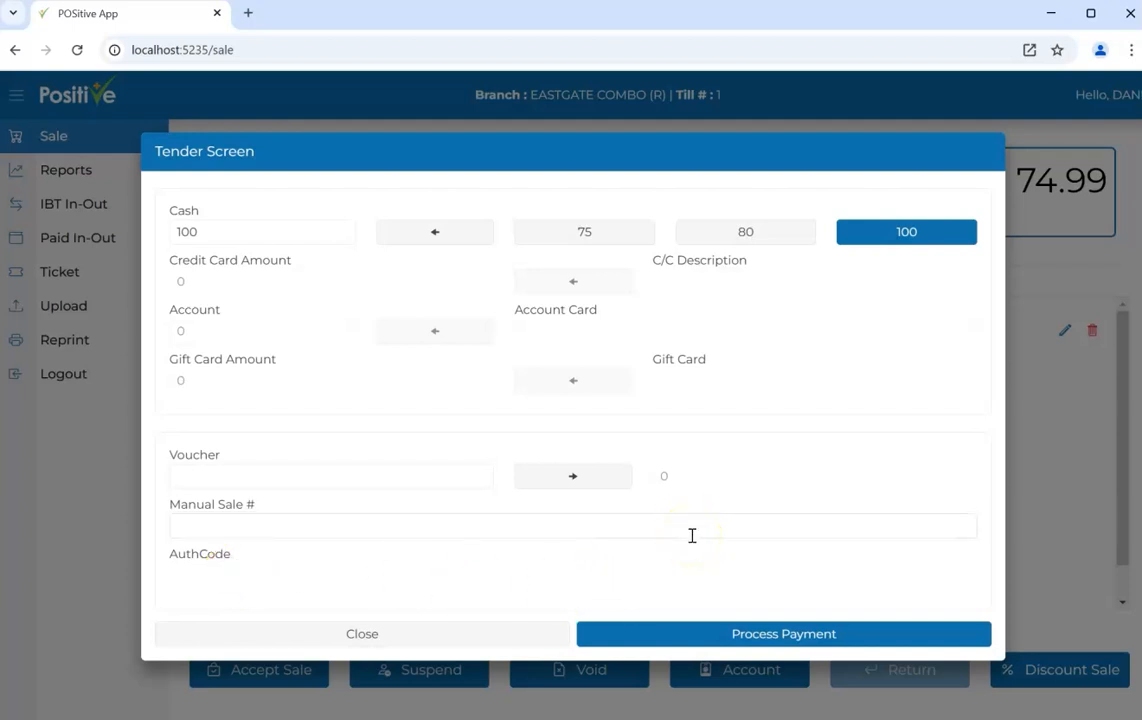
scroll(691, 536, "up", 3)
left_click(719, 637)
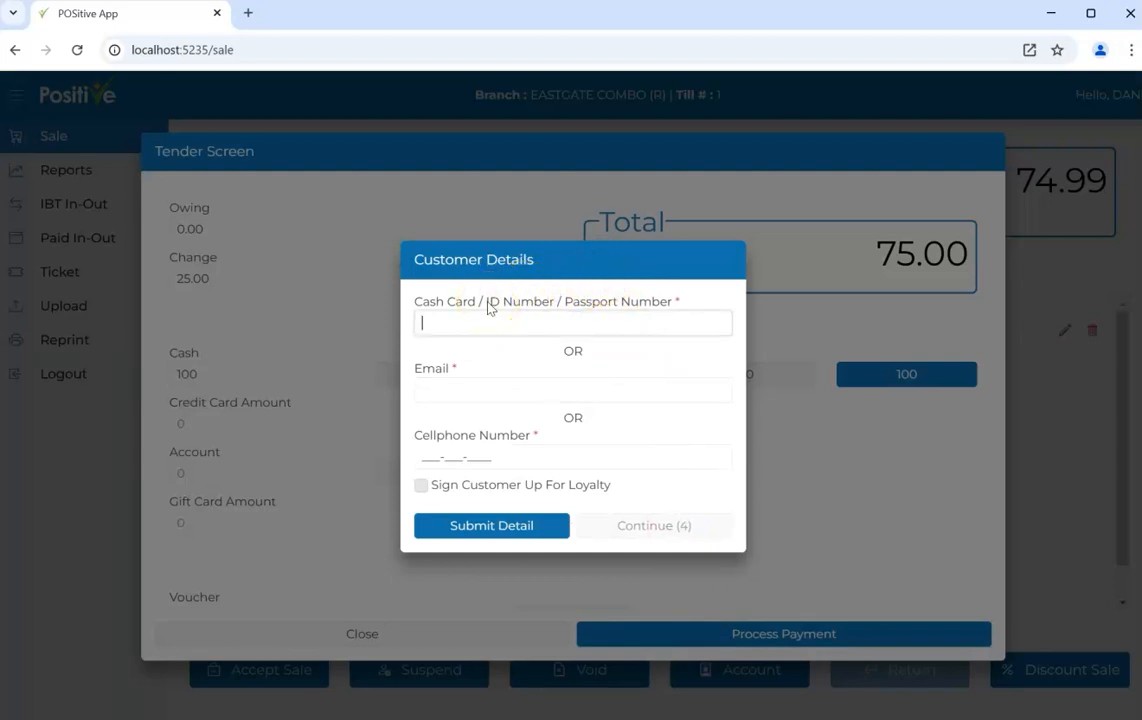
Enter the customer's ID number in the Cash Card / ID Number field
left_click(463, 322)
left_click(467, 390)
left_click(460, 451)
left_click(528, 327)
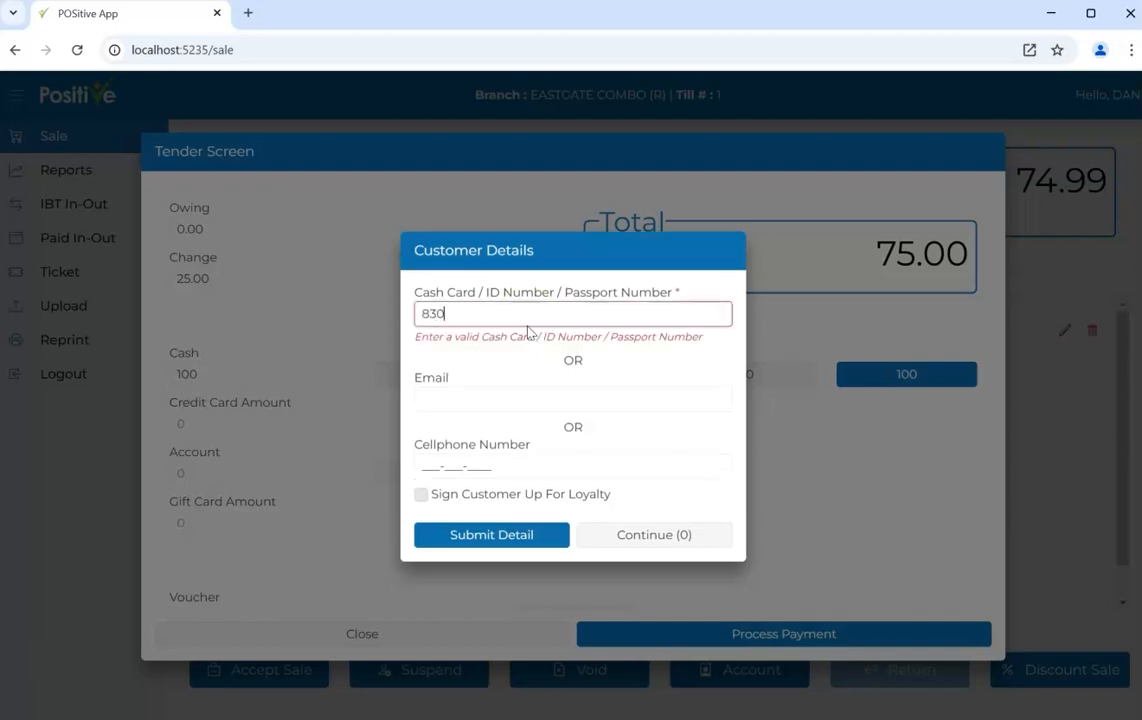
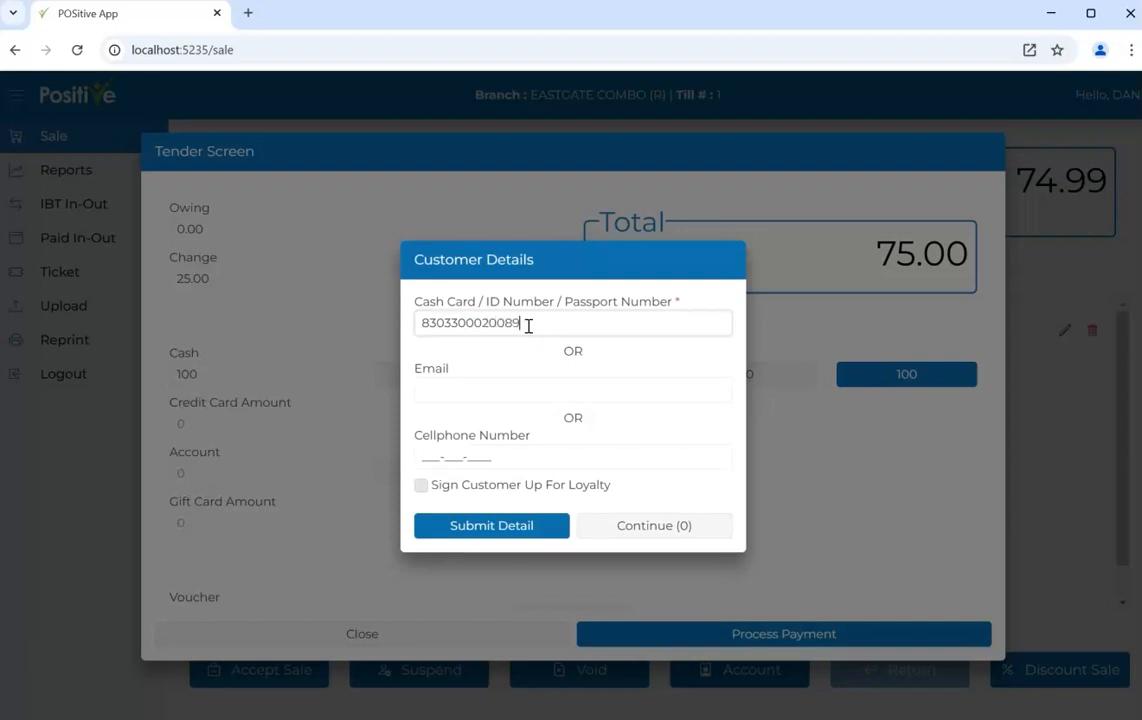
Tick Sign Customer Up For Loyalty and enter the customer's first and last name
left_click(421, 487)
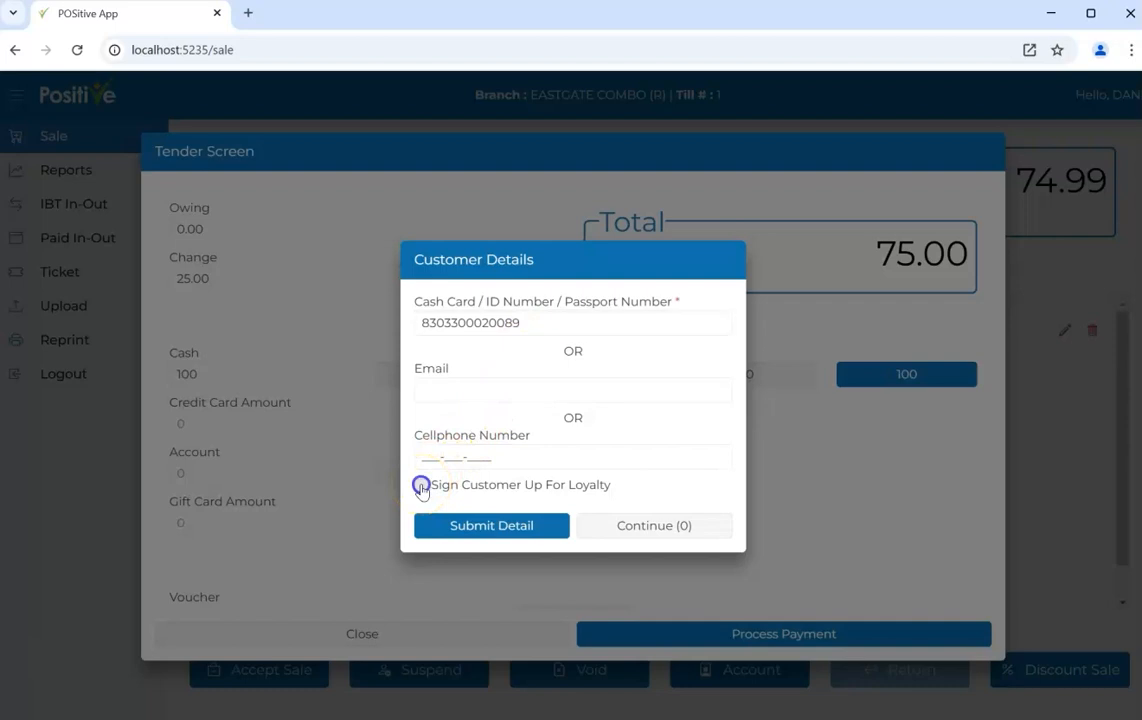
left_click(463, 438)
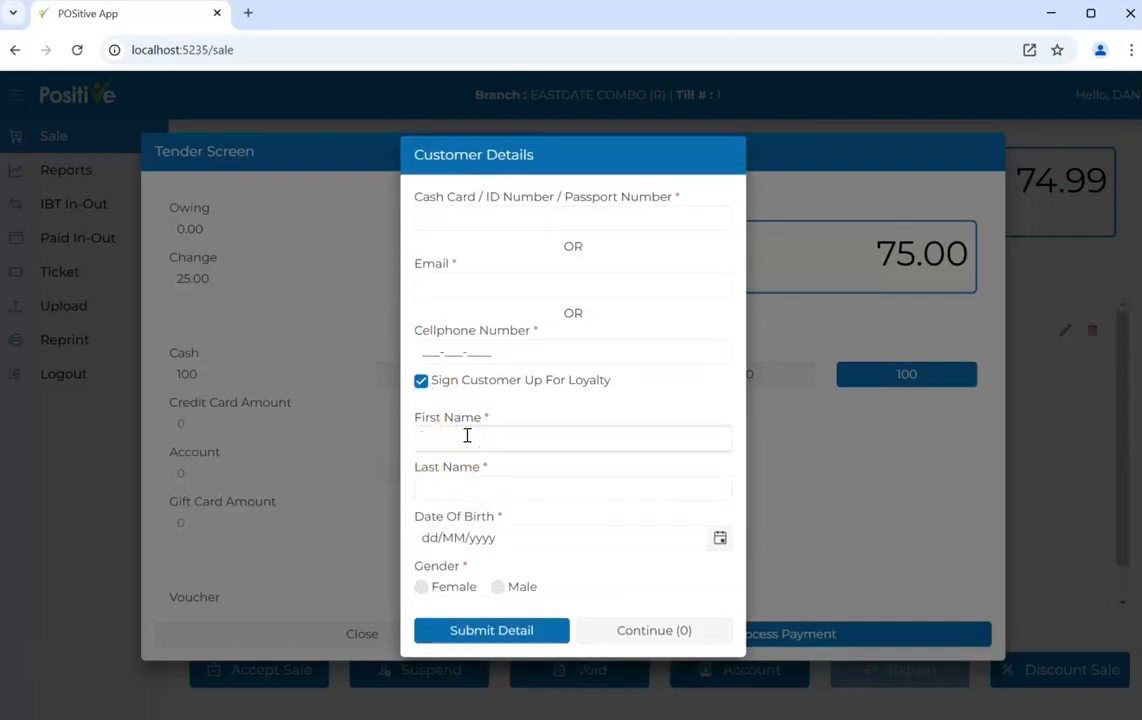
key("Tab")
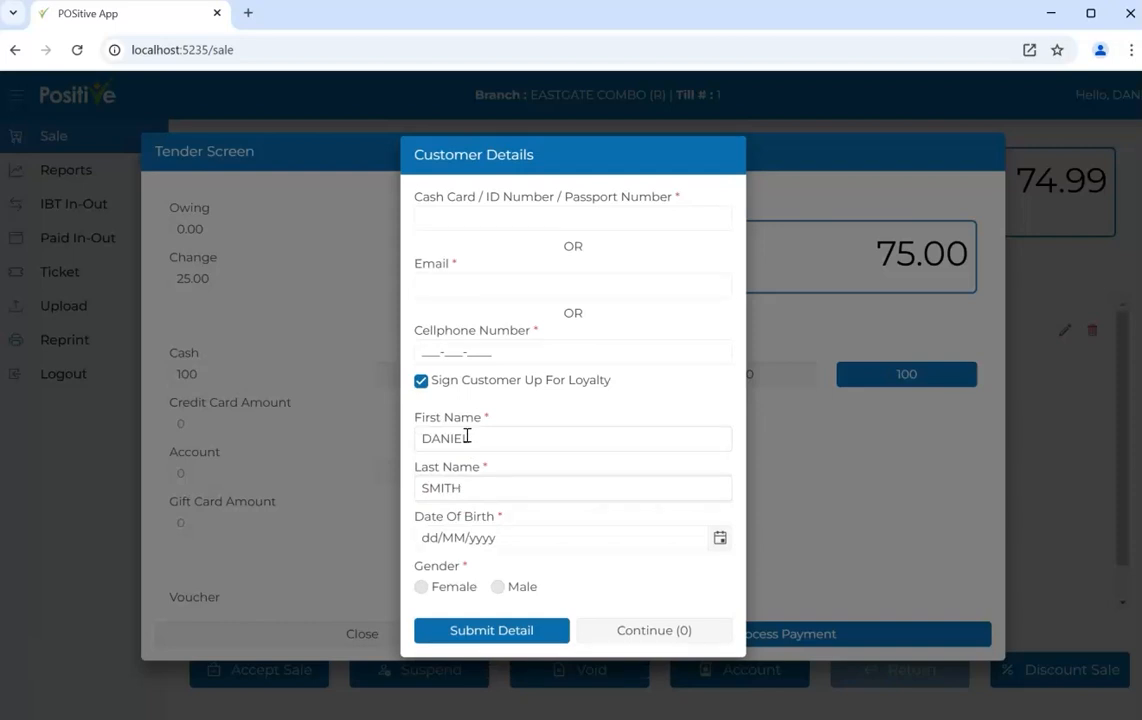
Set the customer's date of birth to 30 March 1983 in the calendar
left_click(430, 538)
type("0703")
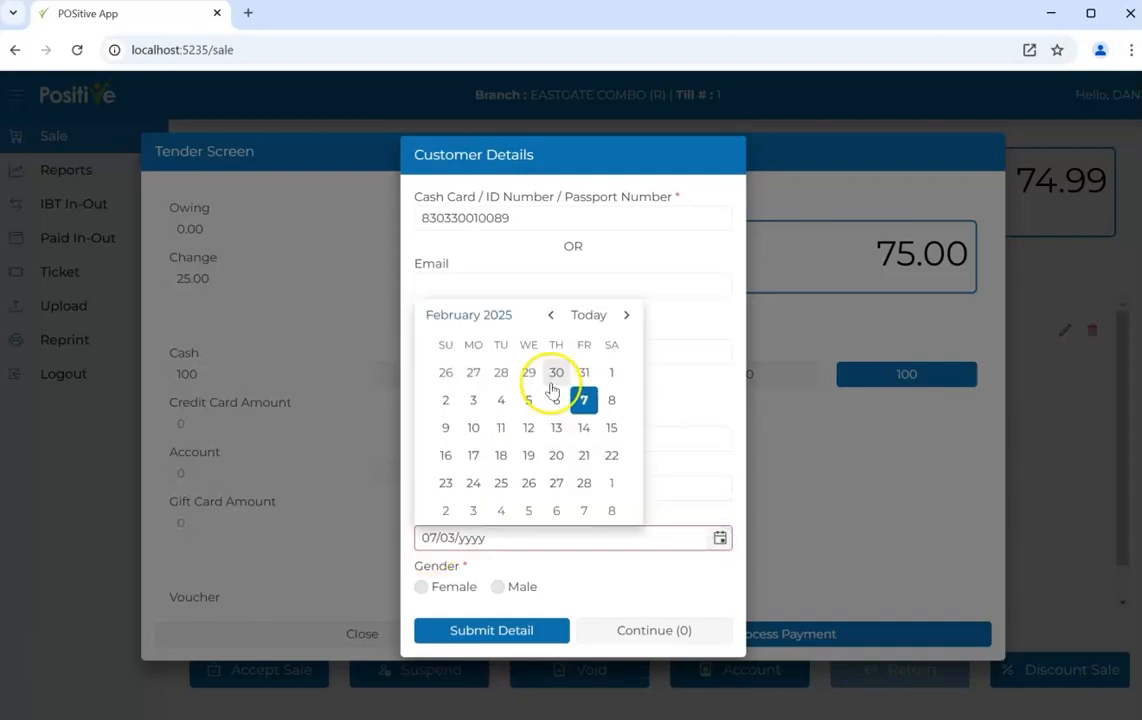
left_click(497, 315)
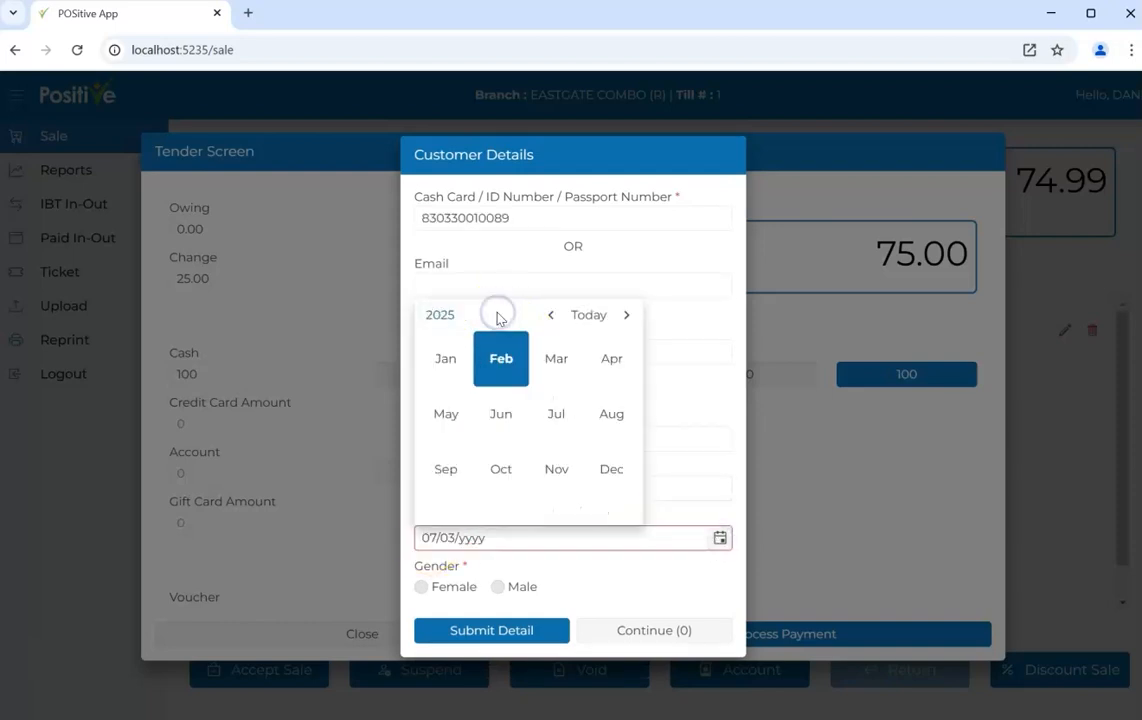
left_click(436, 316)
left_click(444, 318)
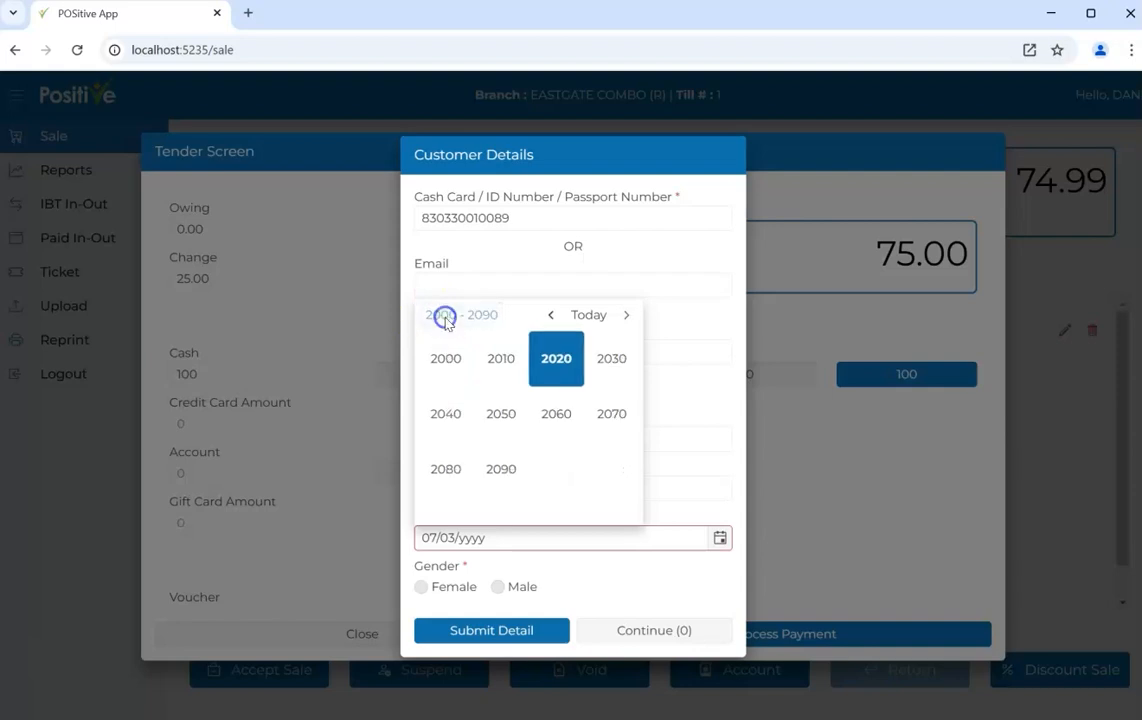
left_click(553, 316)
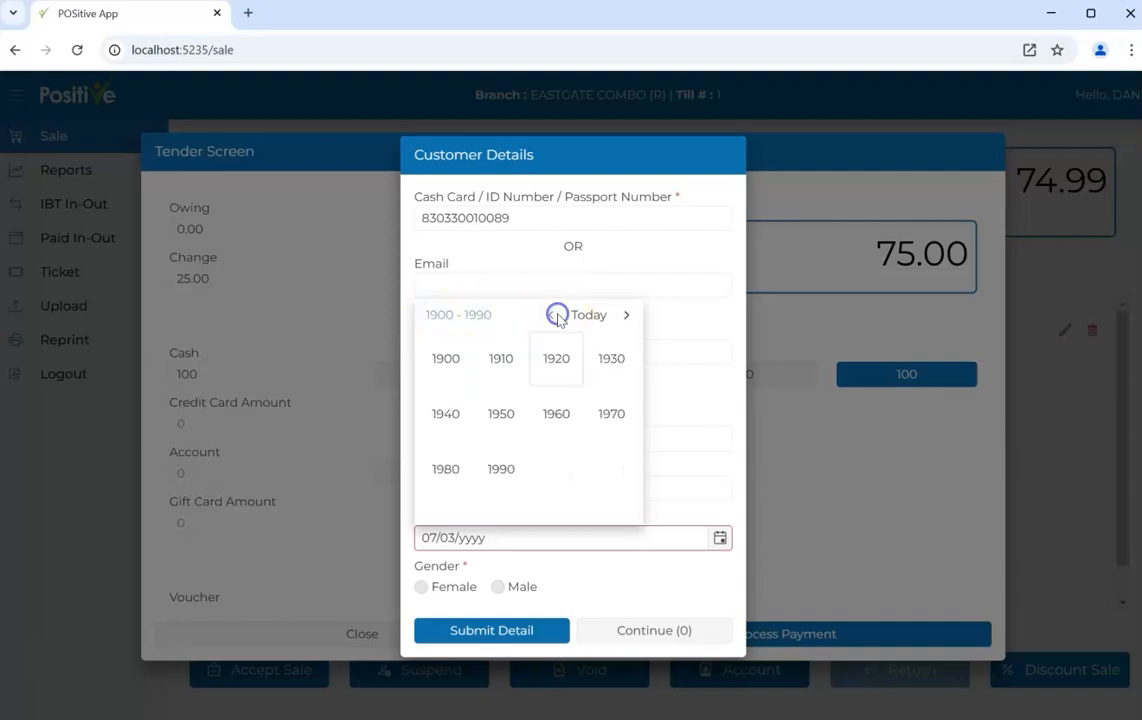
left_click(551, 315)
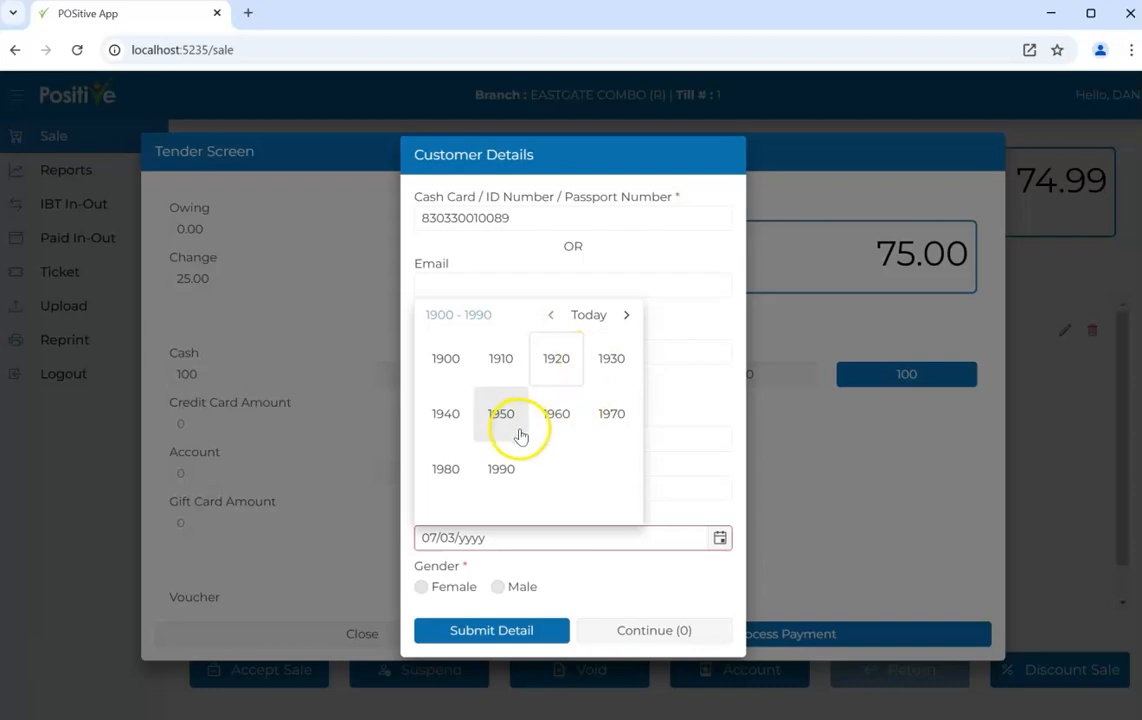
left_click(447, 470)
left_click(611, 360)
left_click(563, 366)
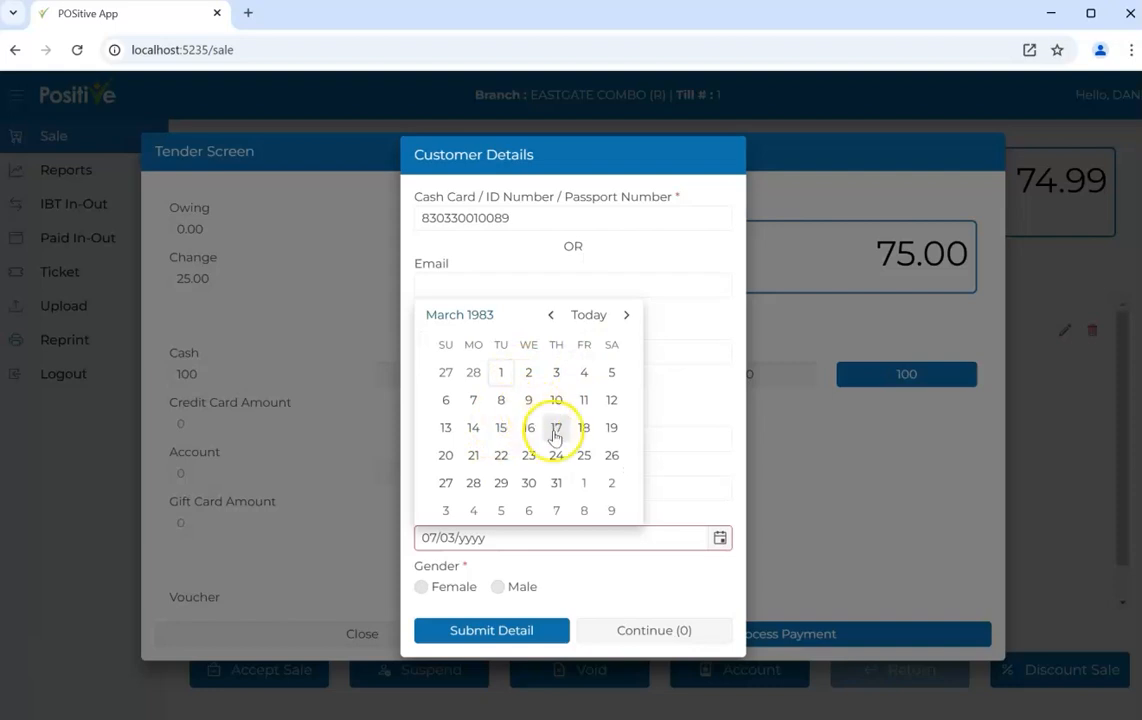
left_click(529, 483)
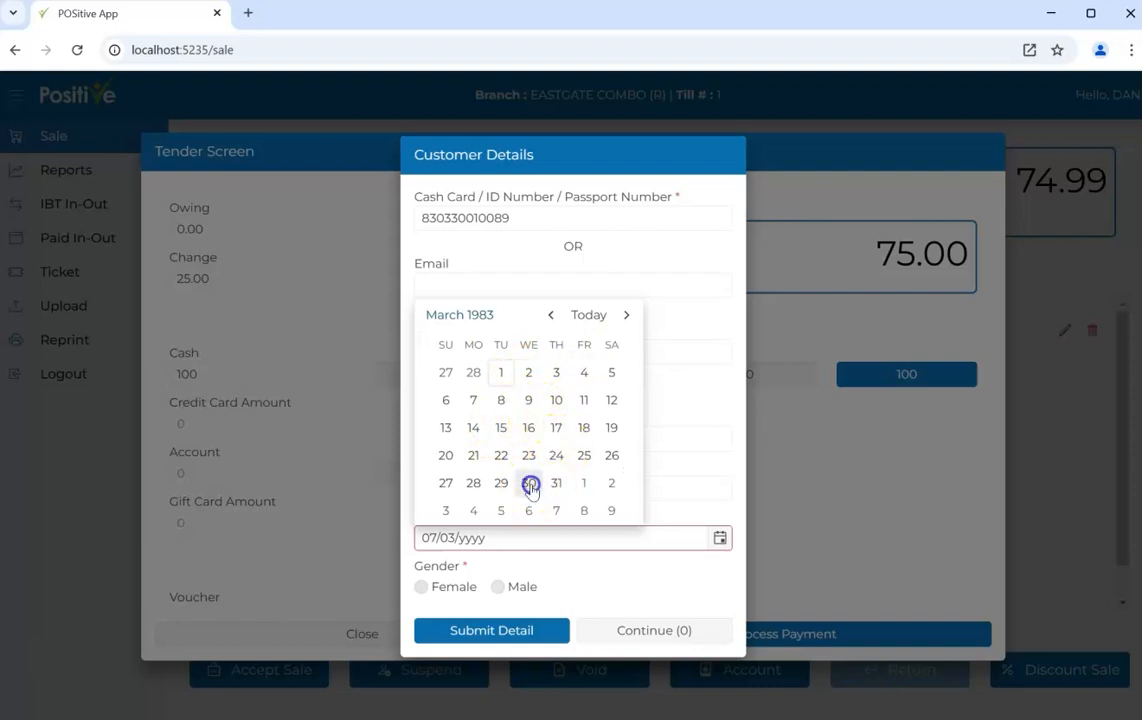
Set the customer's gender to Male and submit the loyalty details
left_click(497, 588)
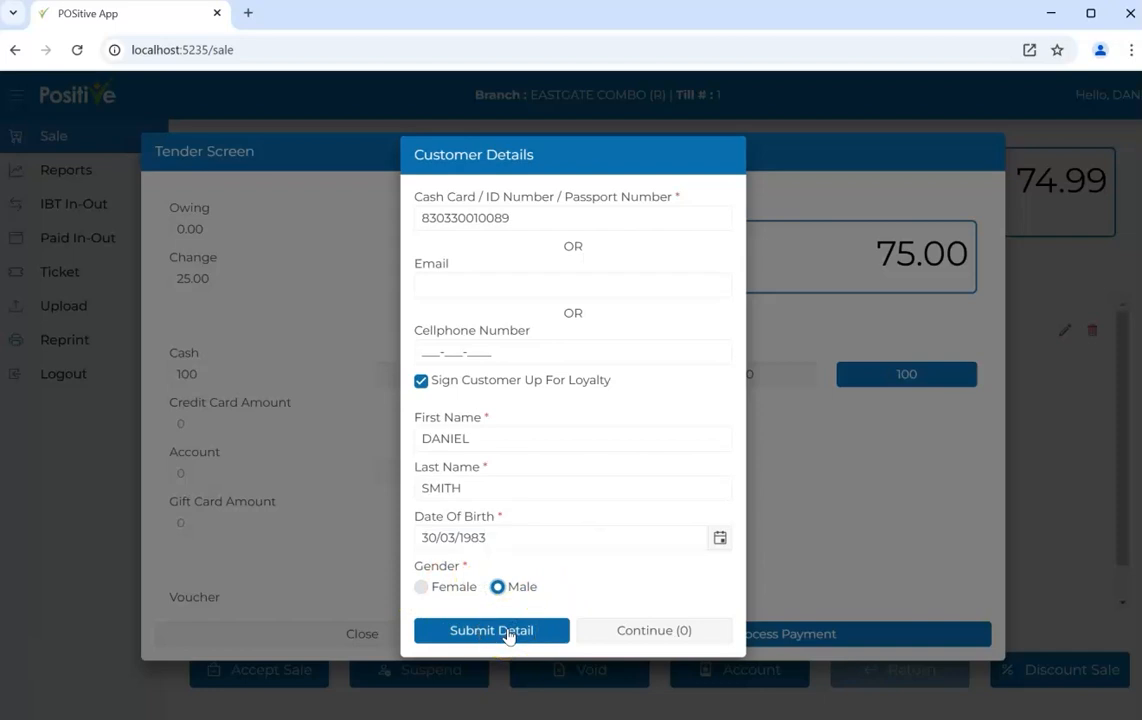
left_click(423, 385)
left_click(476, 291)
left_click(470, 340)
left_click(484, 631)
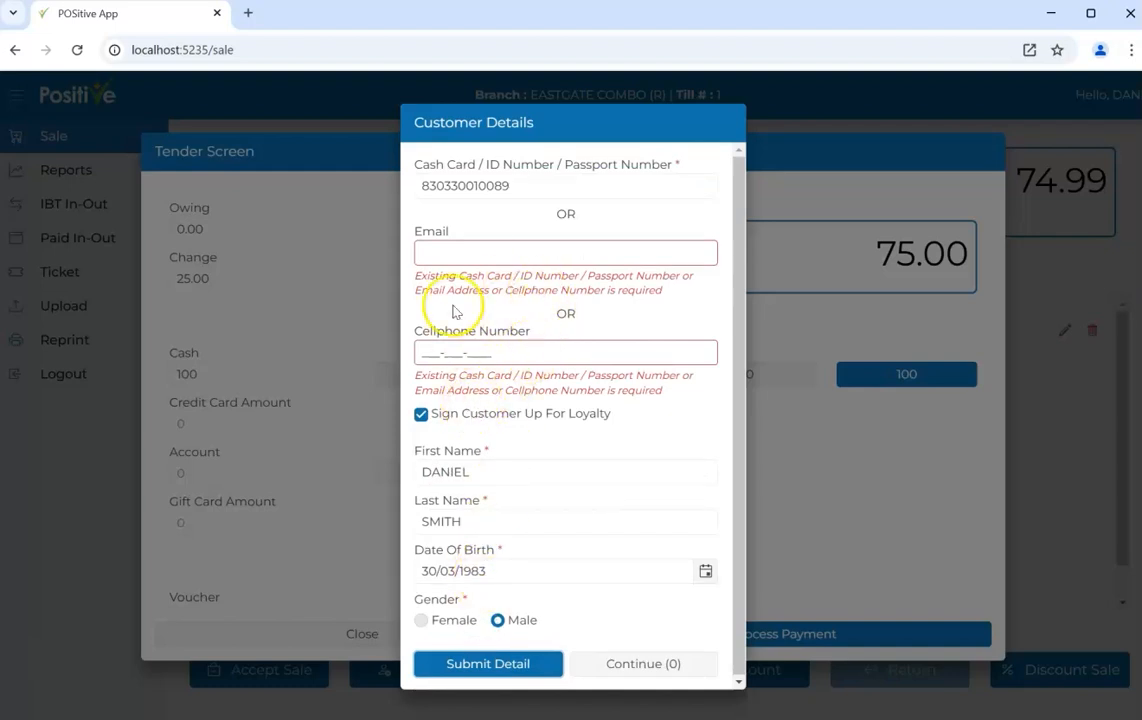
Enter the customer's cellphone number and submit the details to bring up the receipt preview
left_click(453, 259)
left_click(430, 350)
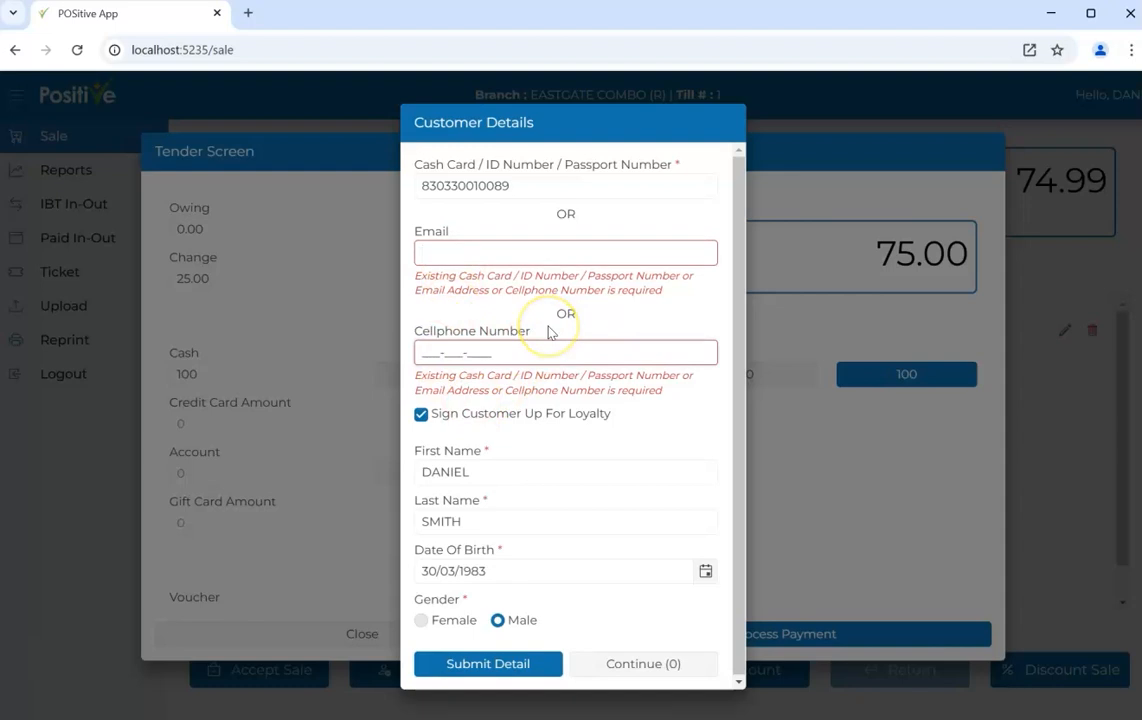
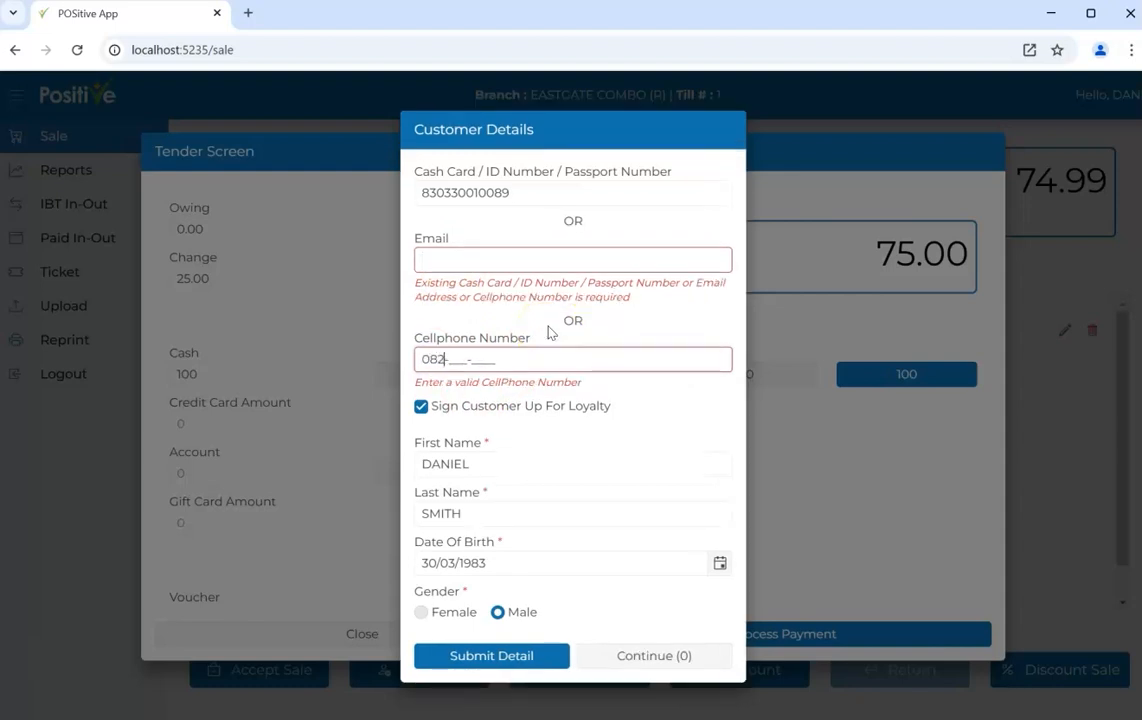
left_click(507, 553)
left_click(494, 648)
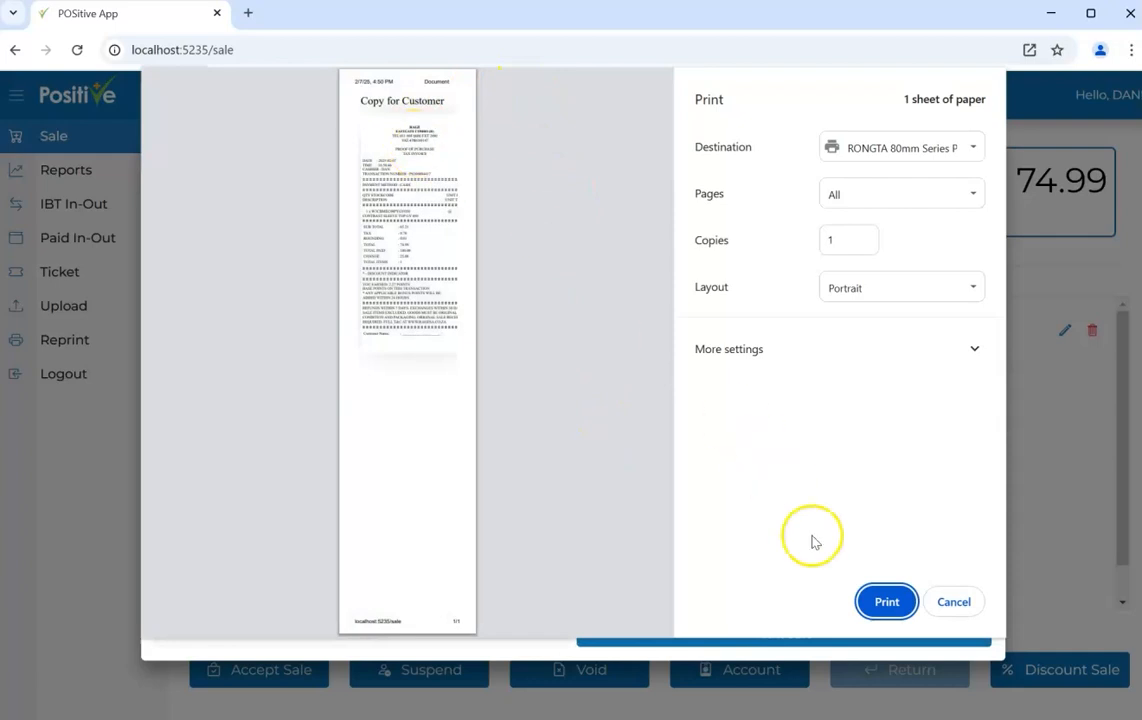
left_click(884, 603)
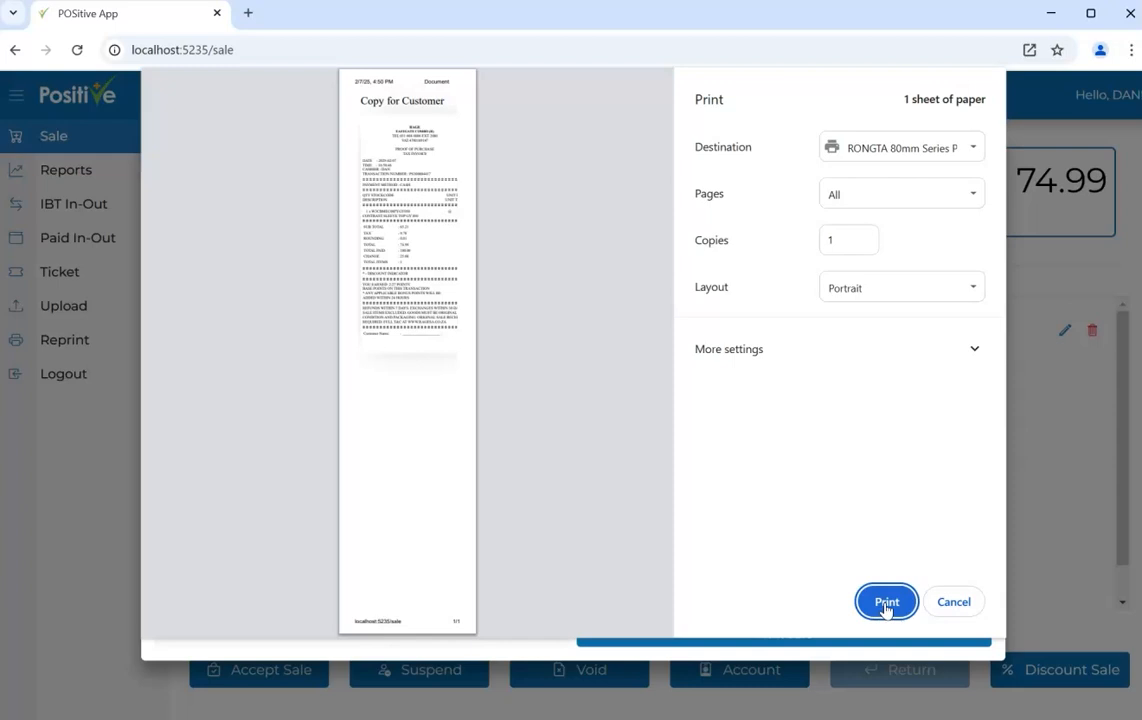
left_click(957, 605)
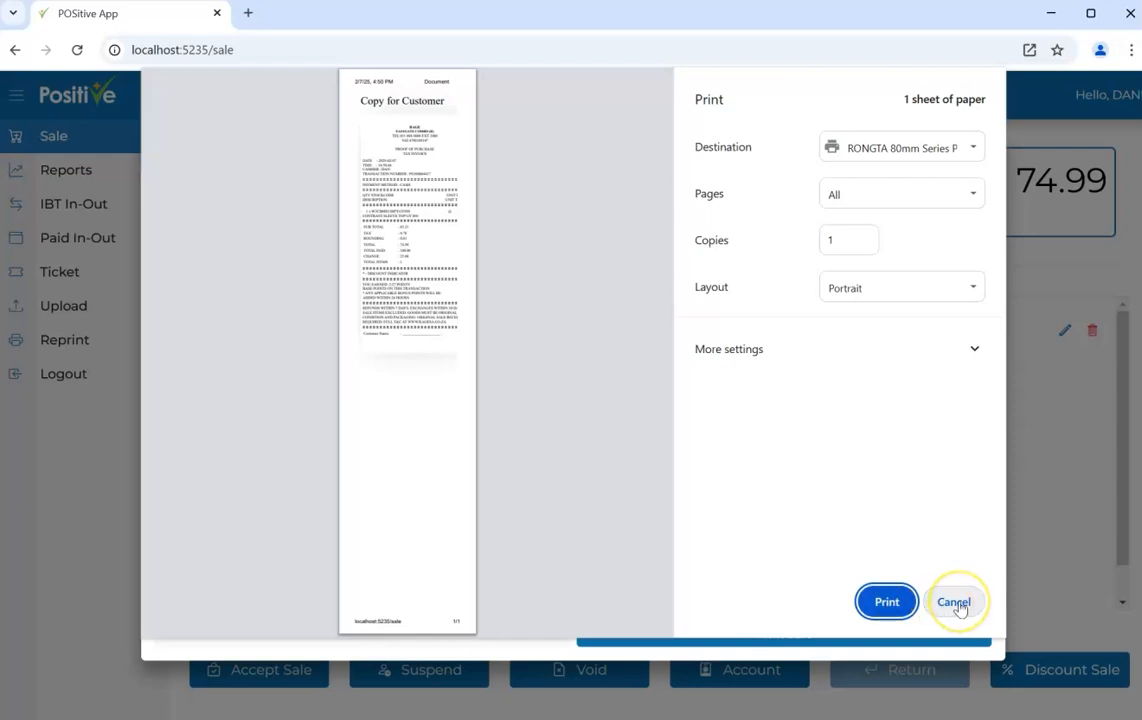